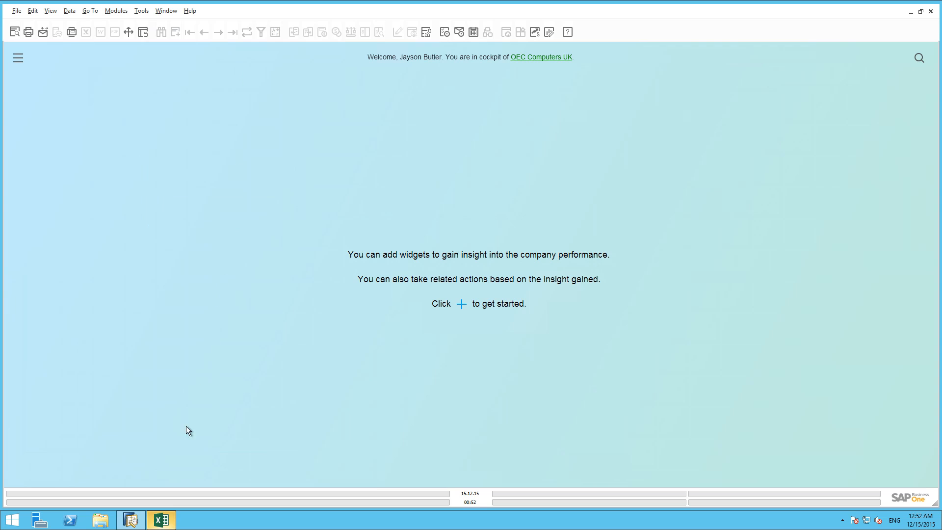
Switch to Excel and create a new query report based on the Profitability Analysis source from the Sales multi-document scenarios.
mouse_move(164, 523)
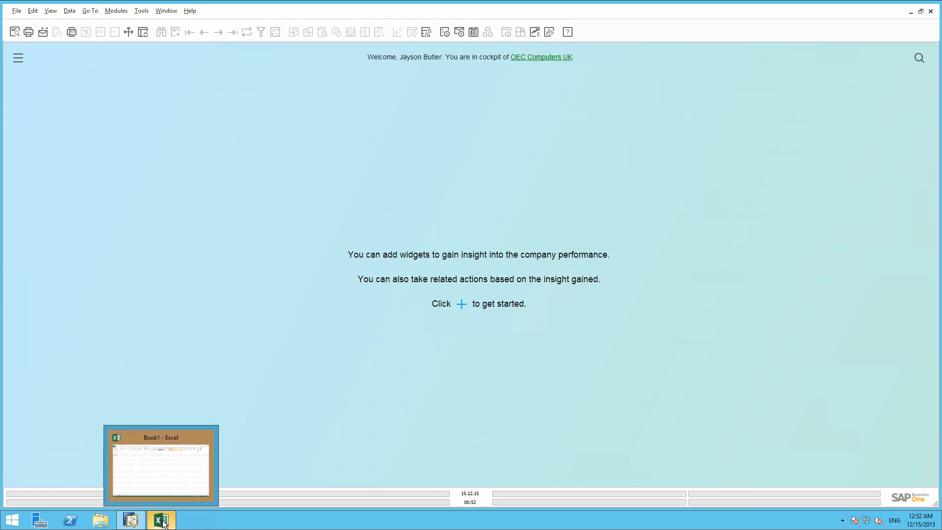
click(164, 521)
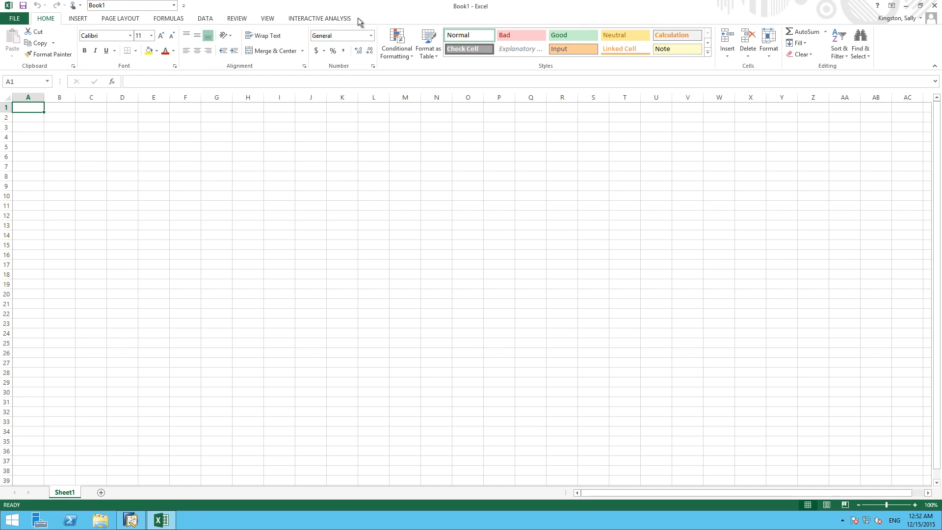
click(331, 20)
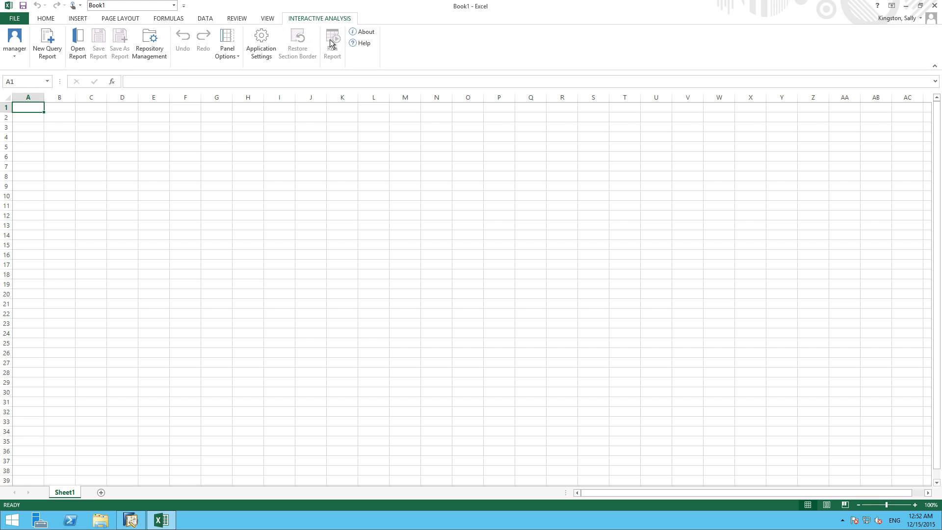
click(44, 43)
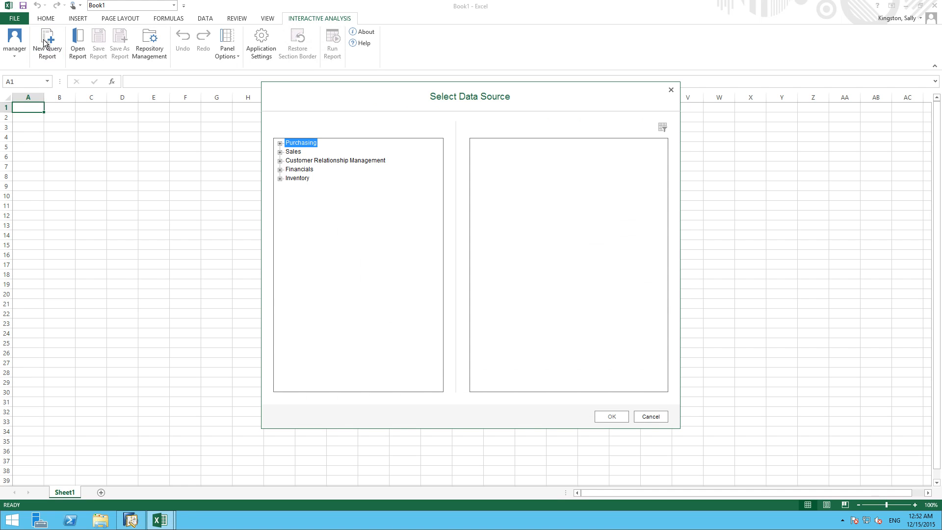
click(280, 151)
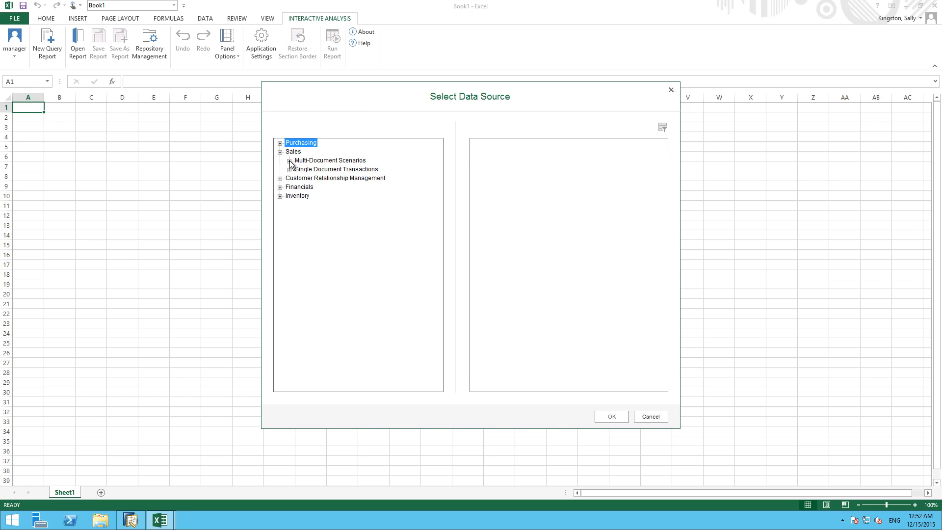
click(290, 161)
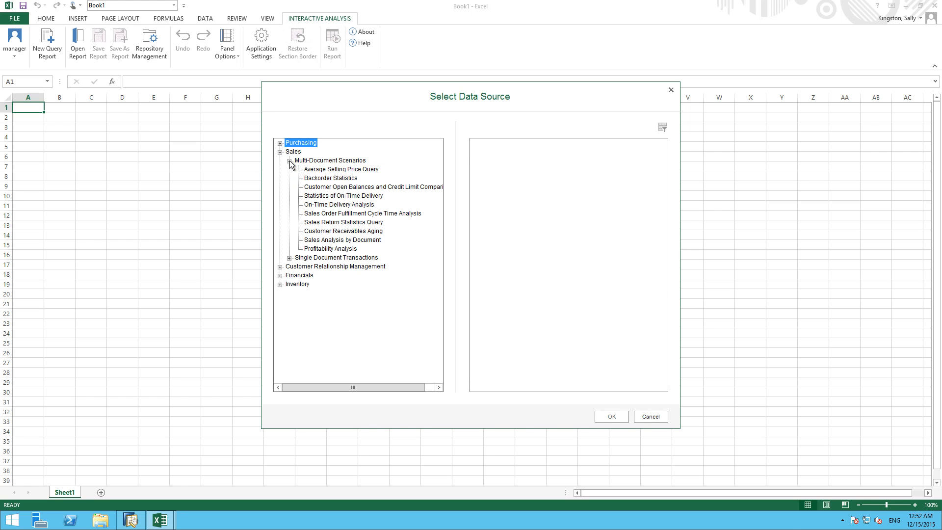
click(338, 249)
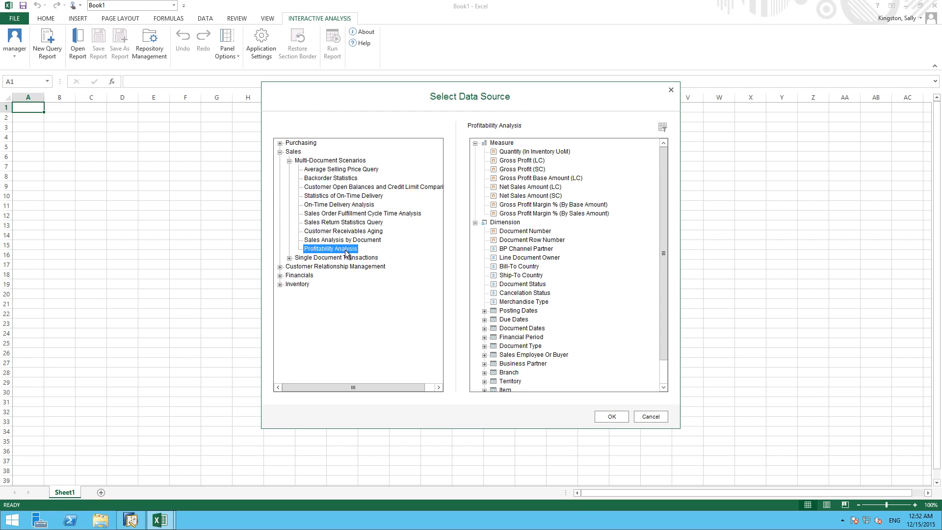
click(609, 417)
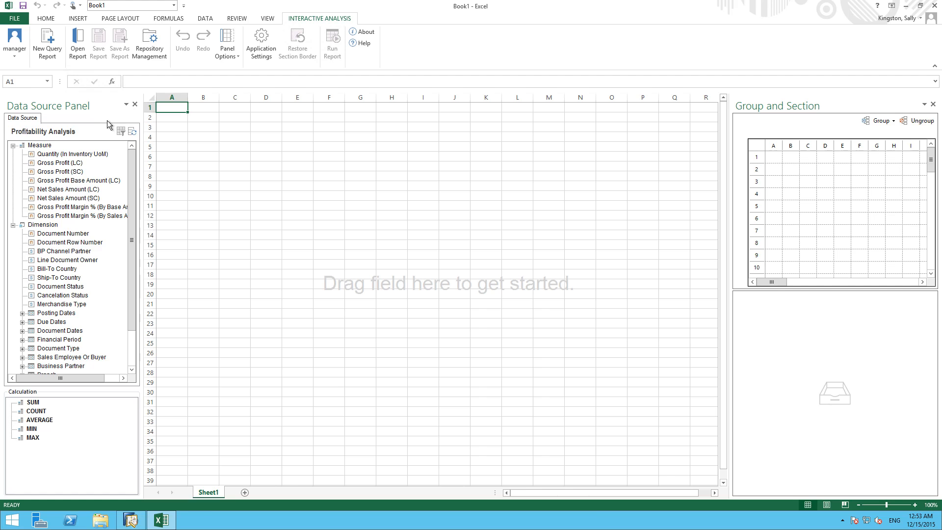
Place Item Code in B3 as a row group in a 10-column, 10-row section, and add Item Description in C3.
drag(131, 152, 126, 322)
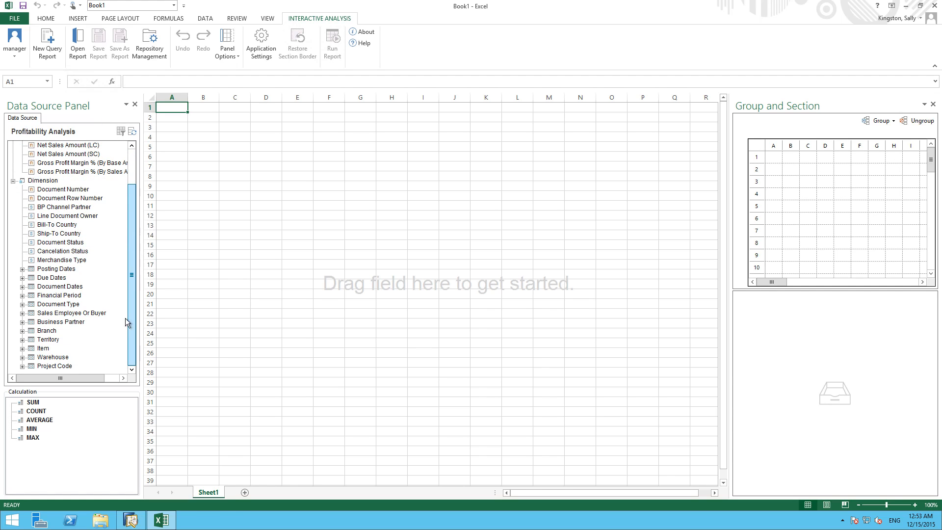
click(22, 348)
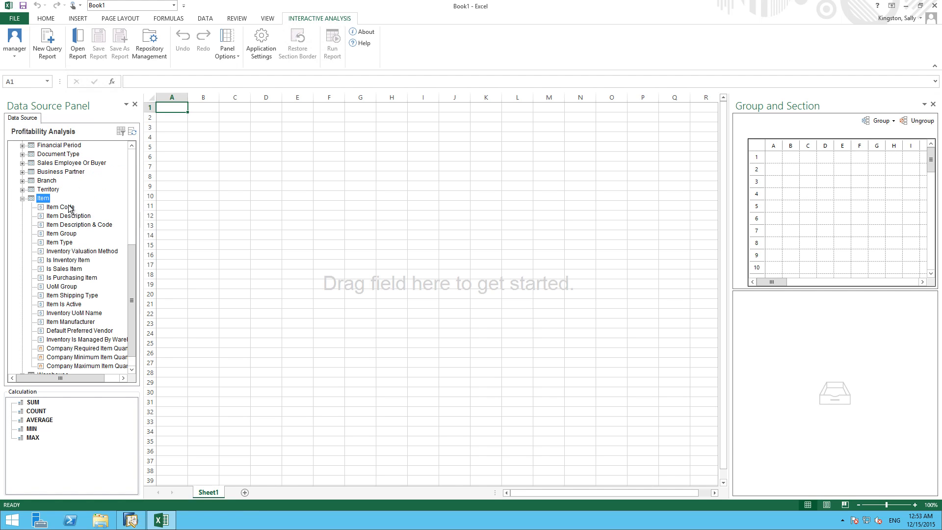
drag(69, 207, 207, 127)
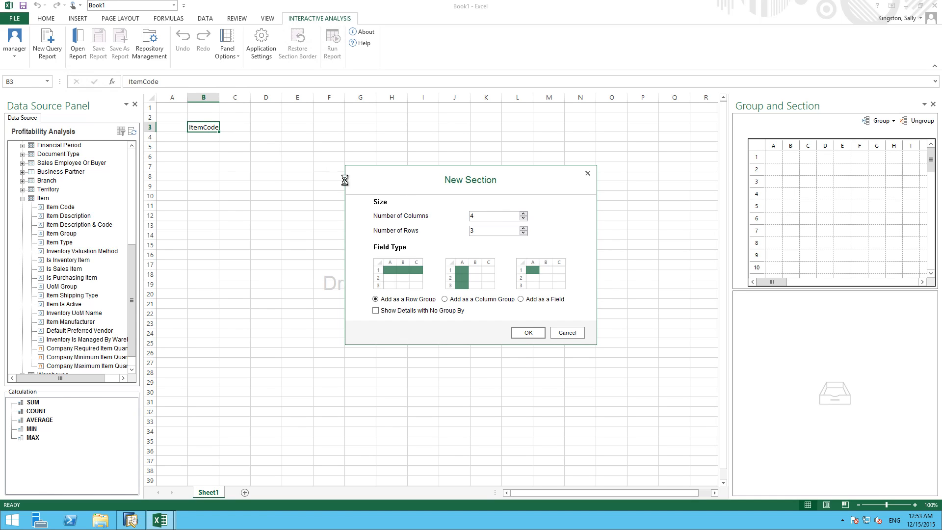
drag(475, 216, 451, 228)
text(1010)
click(529, 334)
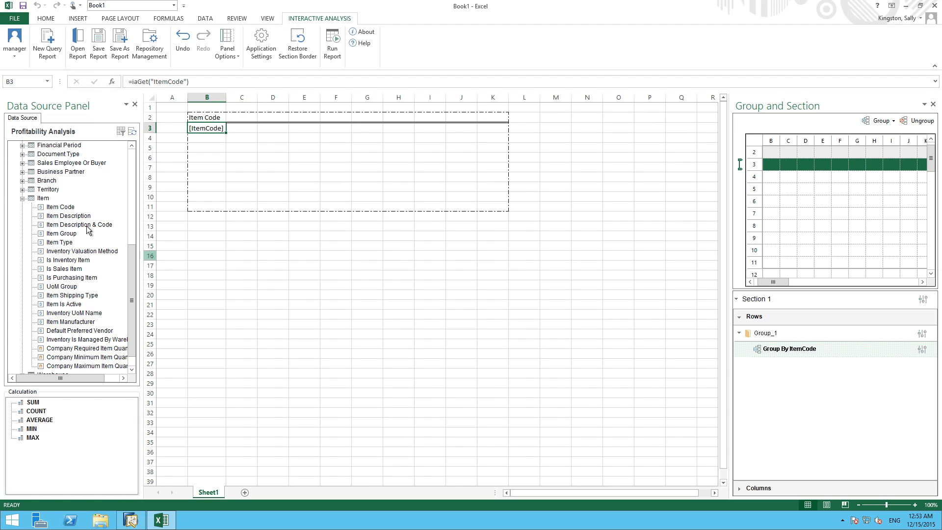
drag(81, 217, 244, 130)
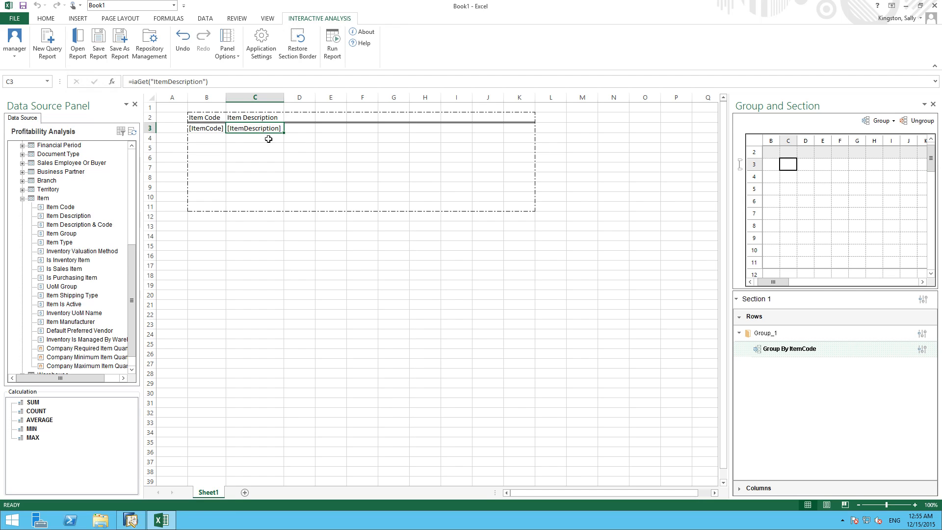
Add a child group under the Item Code row, grouped by Business Partner Code in multiple row/column mode.
click(148, 128)
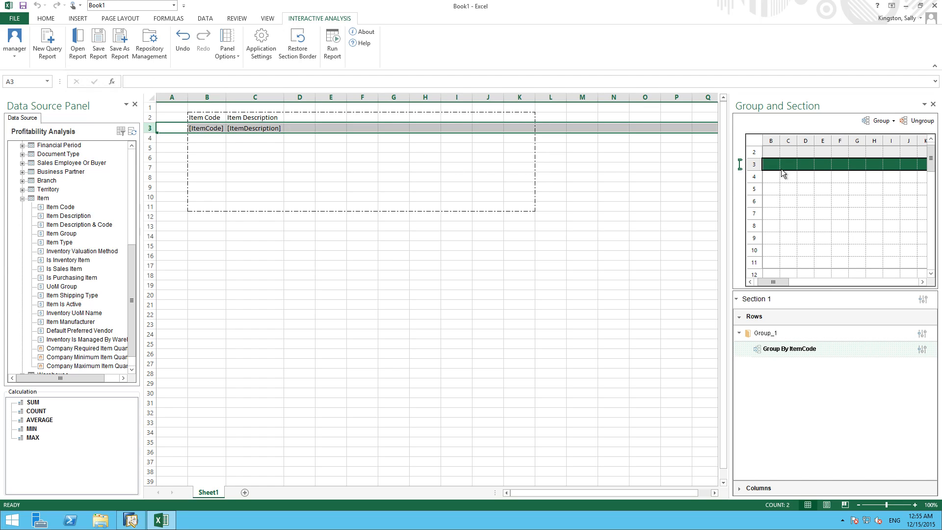
click(894, 122)
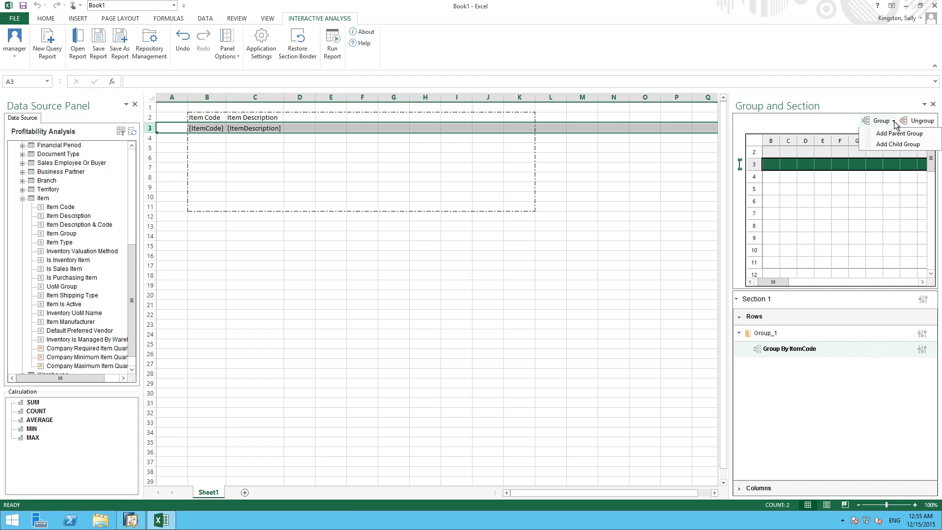
click(906, 145)
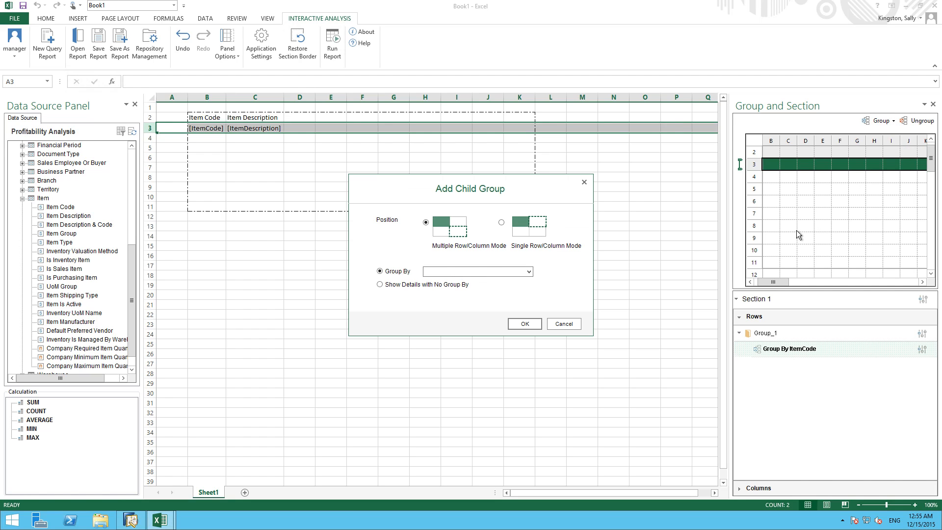
click(529, 271)
click(529, 327)
click(529, 326)
click(528, 327)
click(528, 327)
click(529, 326)
click(529, 326)
click(528, 326)
click(529, 326)
click(529, 327)
click(528, 327)
click(529, 326)
click(529, 326)
click(528, 326)
click(438, 306)
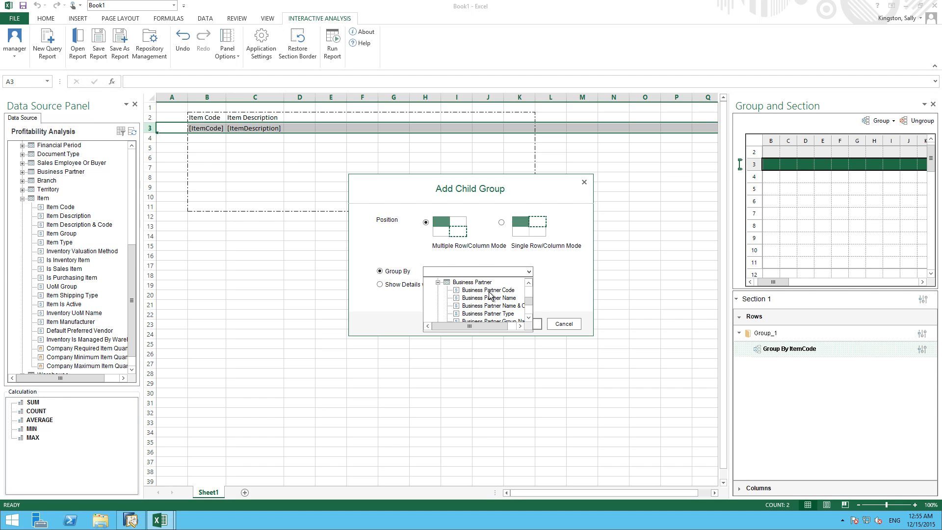
click(488, 291)
click(525, 322)
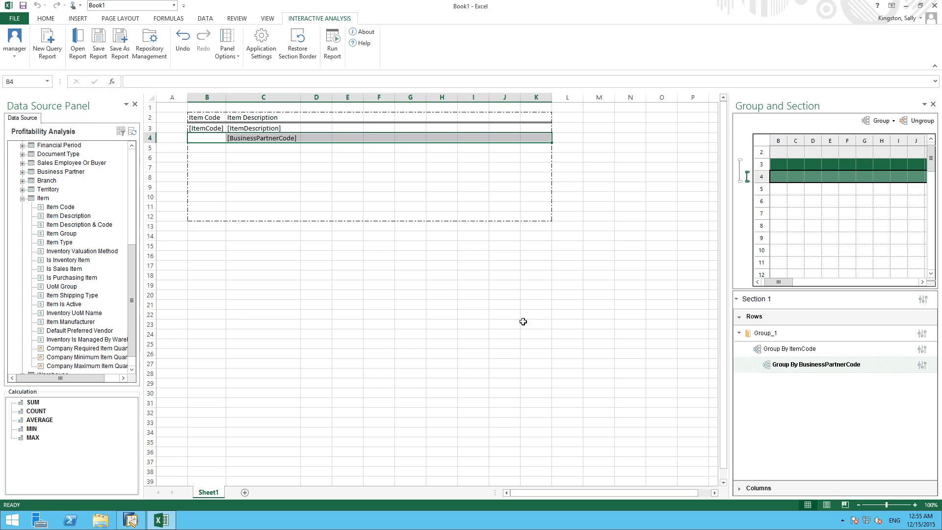
Move the Business Partner Code field to D4 and enter the heading "Customer ID" in D2.
click(292, 140)
drag(293, 142, 318, 138)
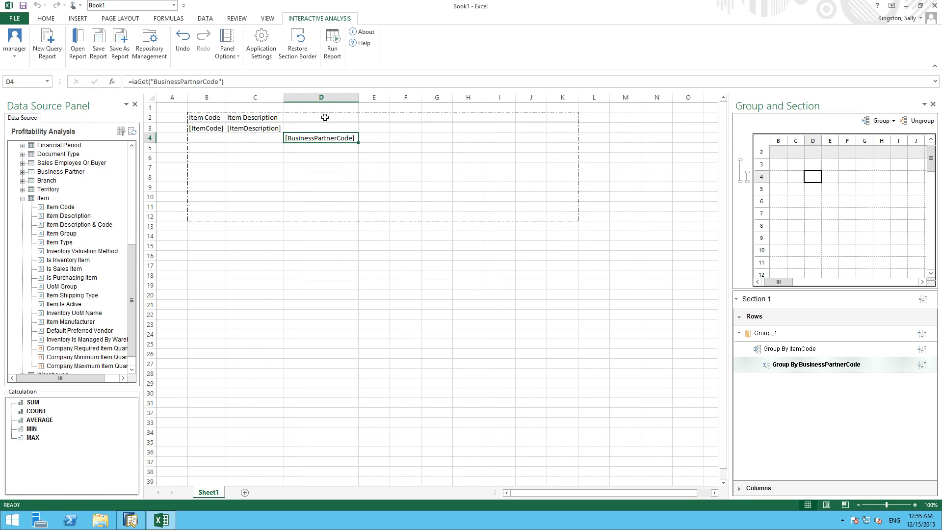
click(324, 117)
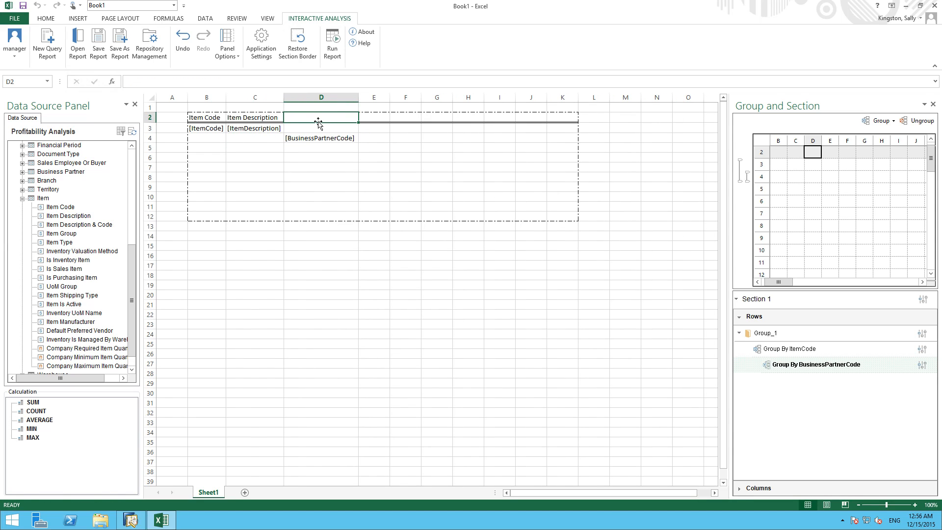
text(Customier)
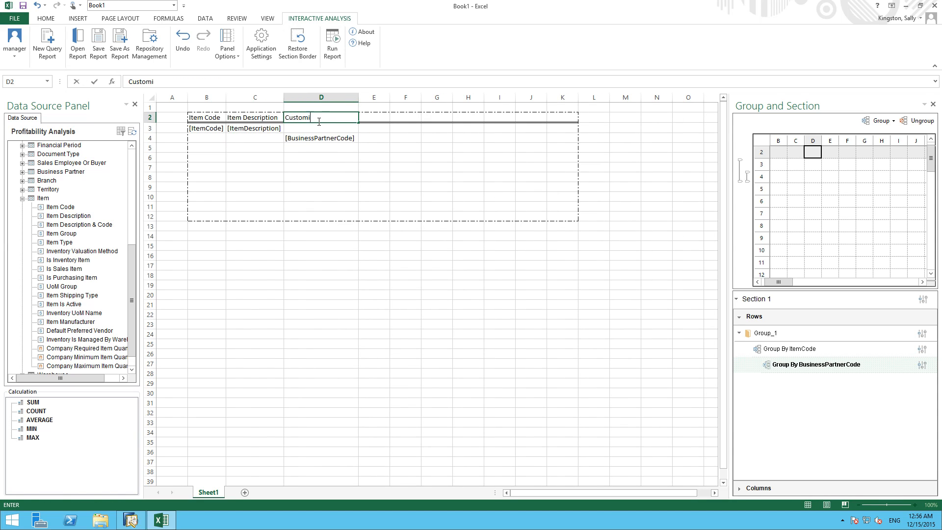
key(BackSpace)
key(BackSpace)
key(BackSpace)
text(er ID)
Add the Business Partner Name field in E4 and change its column heading to "Customer Name".
click(374, 139)
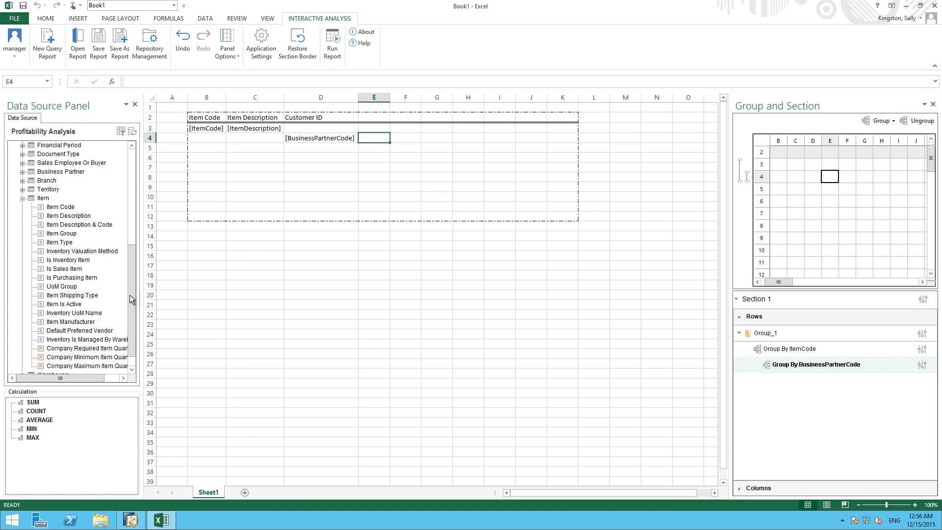
click(22, 171)
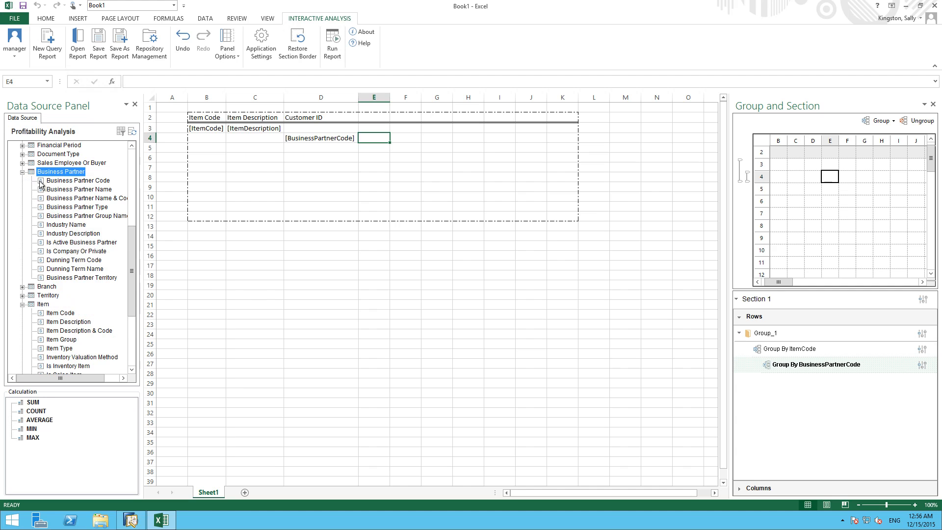
drag(60, 191, 366, 123)
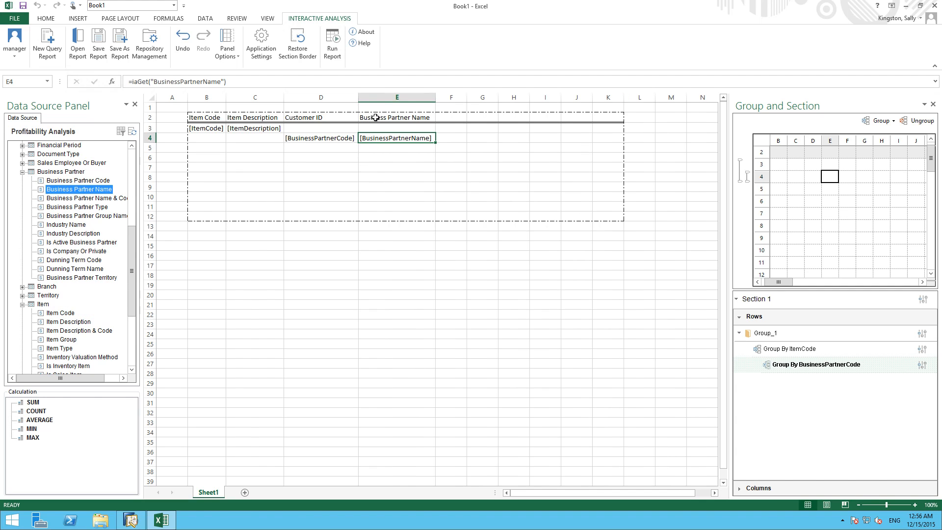
click(370, 118)
text(Customer Name)
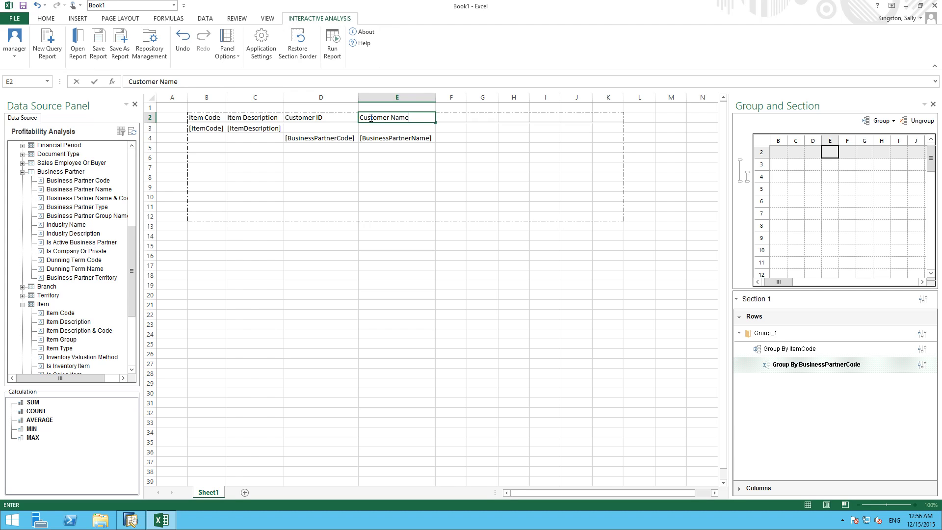
Add the Gross Profit (LC) measure in F4 and change its column heading to "Profit".
click(452, 138)
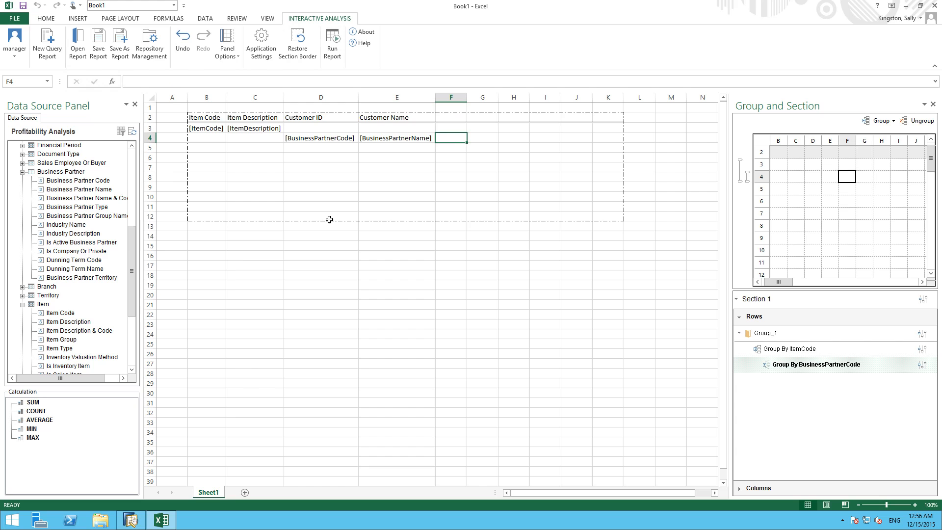
drag(131, 269, 131, 145)
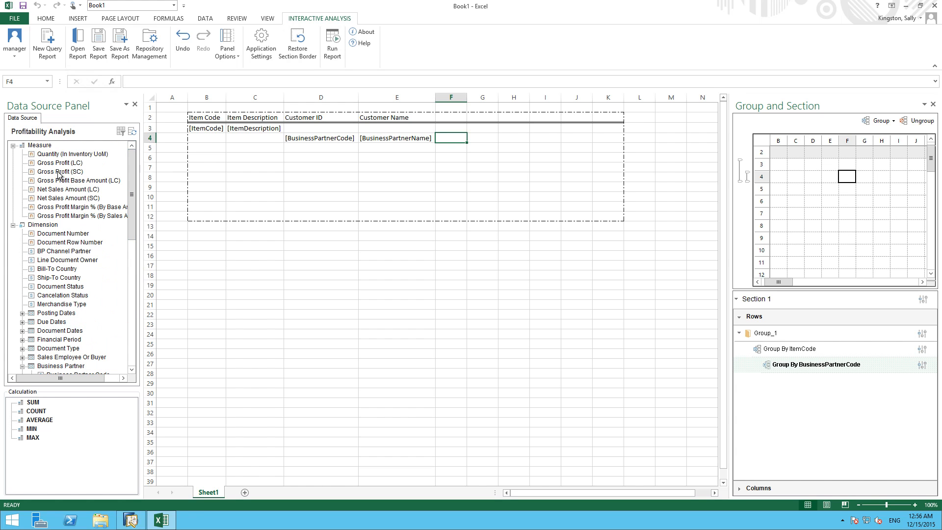
drag(56, 164, 452, 142)
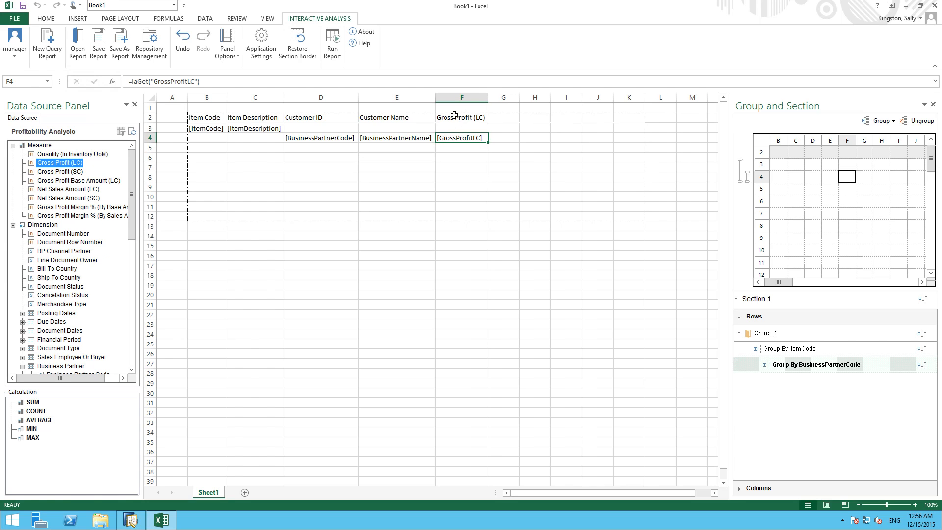
click(454, 117)
text(profit)
click(440, 117)
key(BackSpace)
text(P)
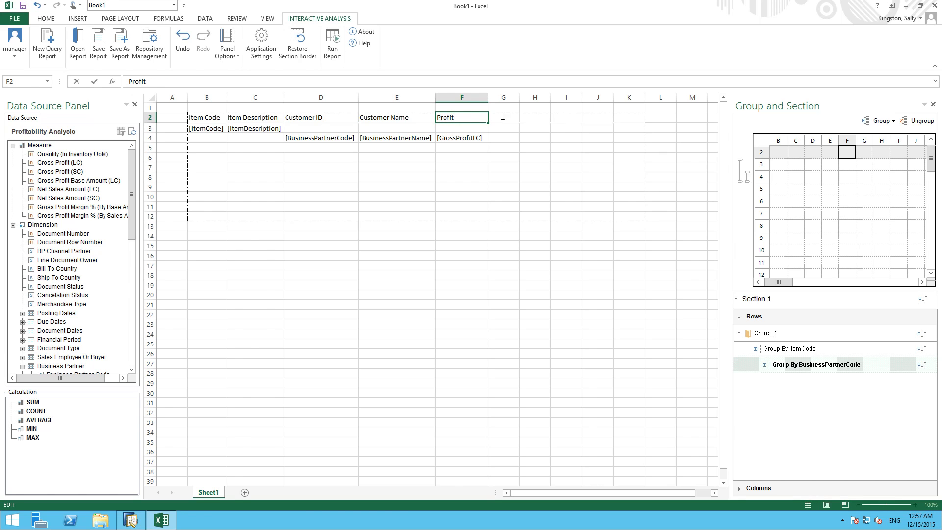
Add the Net Sales Amount (LC) measure in G4 and change its column heading to "Revenue".
click(510, 138)
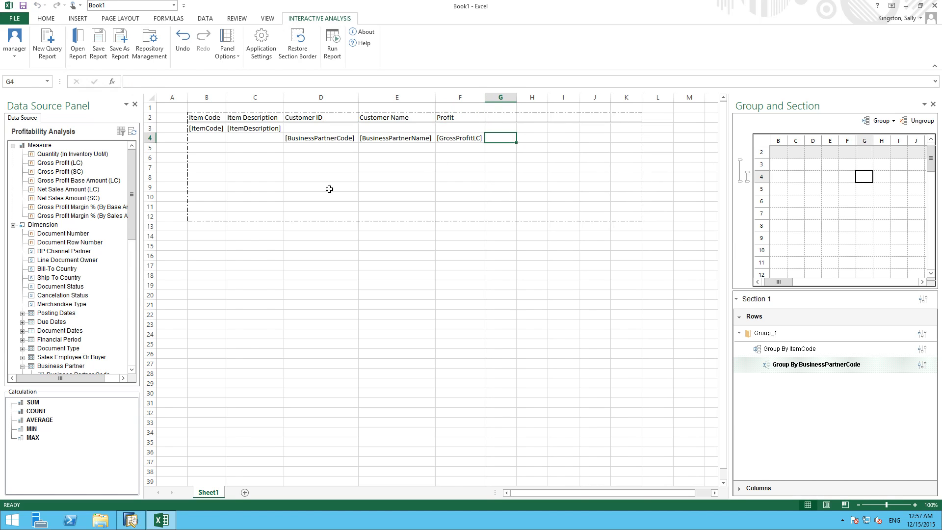
drag(80, 193, 503, 132)
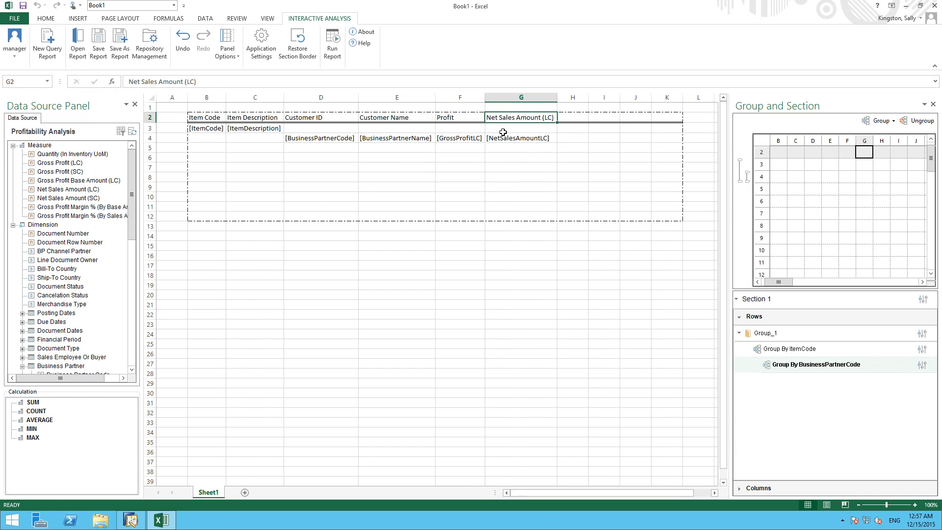
text(Revenue)
key(Return)
Enter the heading "Margin %" in H2, beside the Revenue column.
click(575, 119)
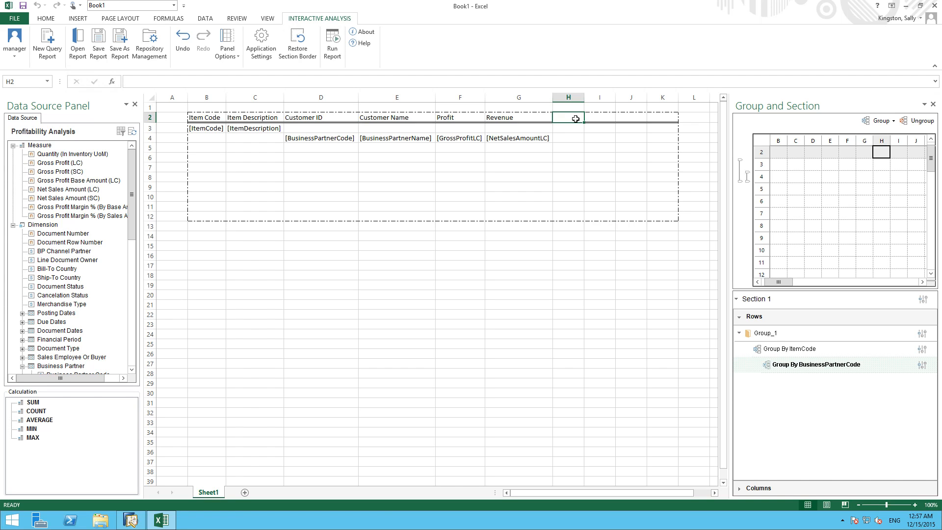
text(Mar)
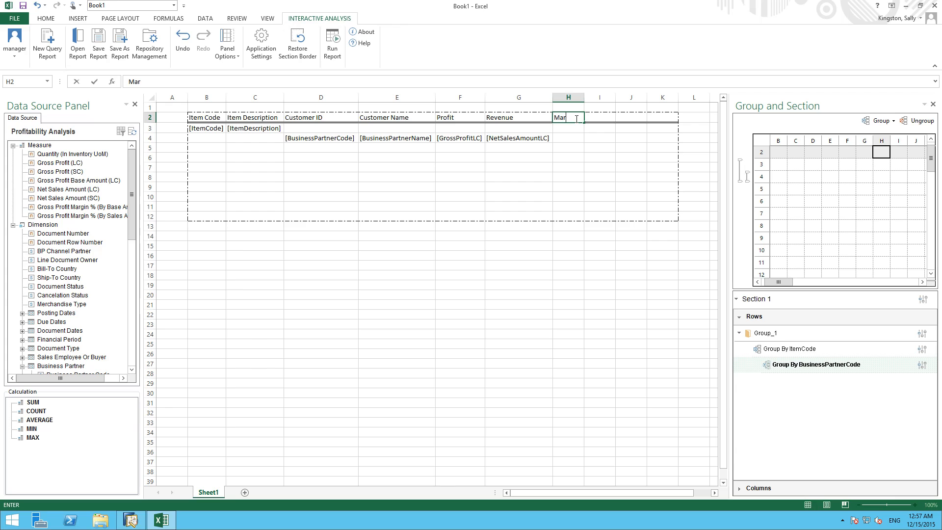
text(gin %)
Enter the margin formula =iaCellRef(F4)/iaCellRef(G4)*100 in H4, under the Margin % heading.
click(574, 138)
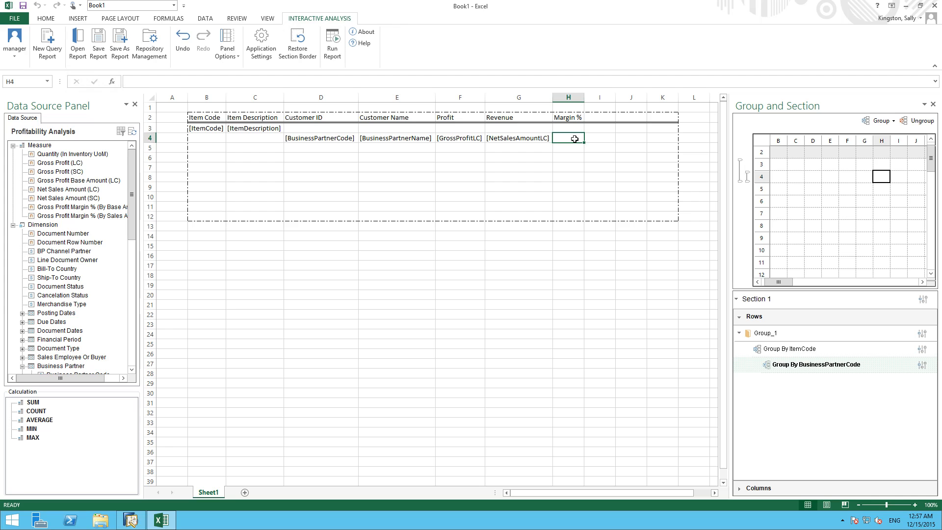
text(=)
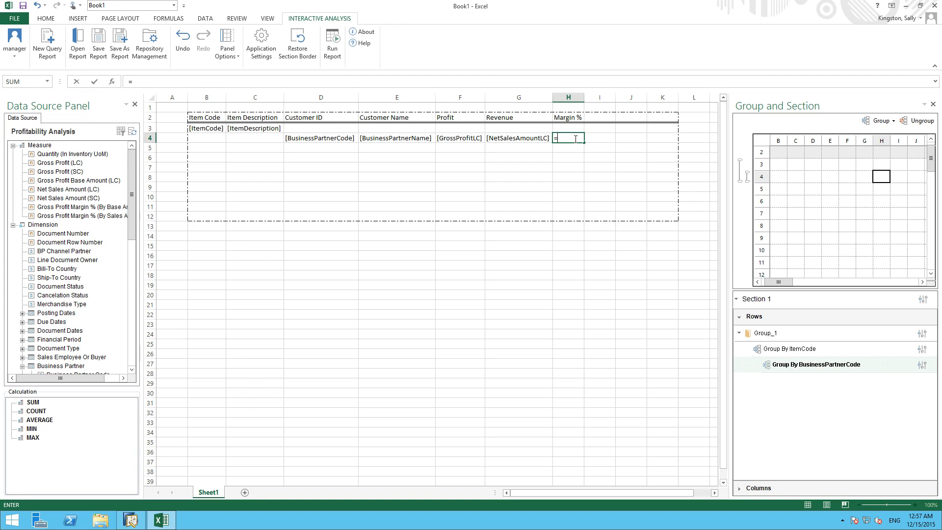
text(ia)
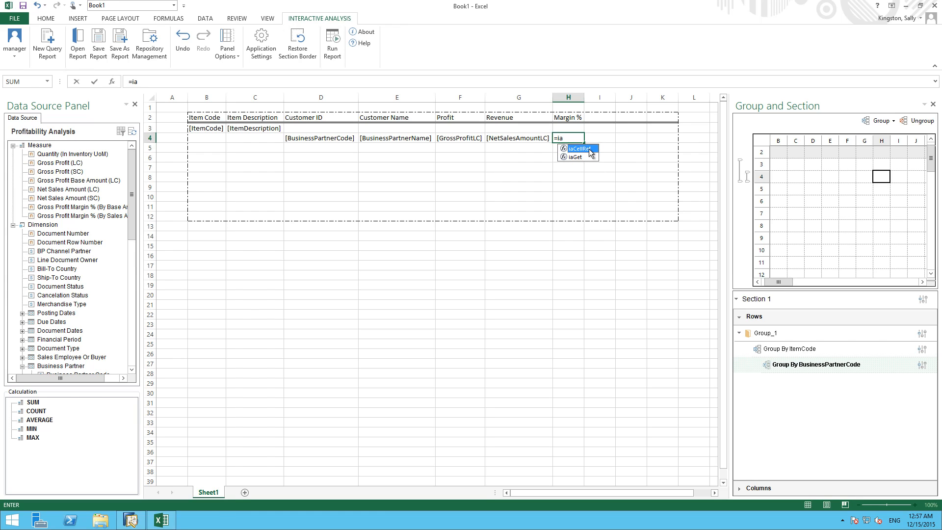
double_click(590, 149)
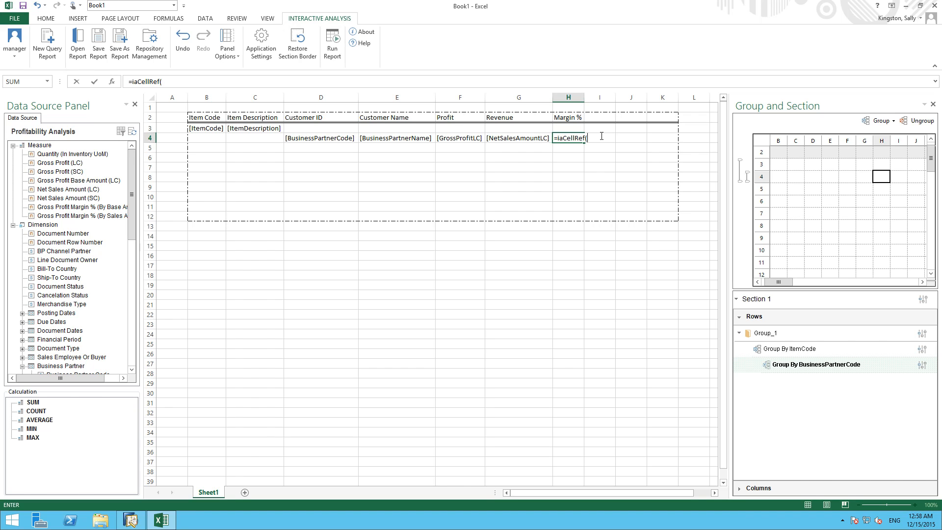
text(F4)
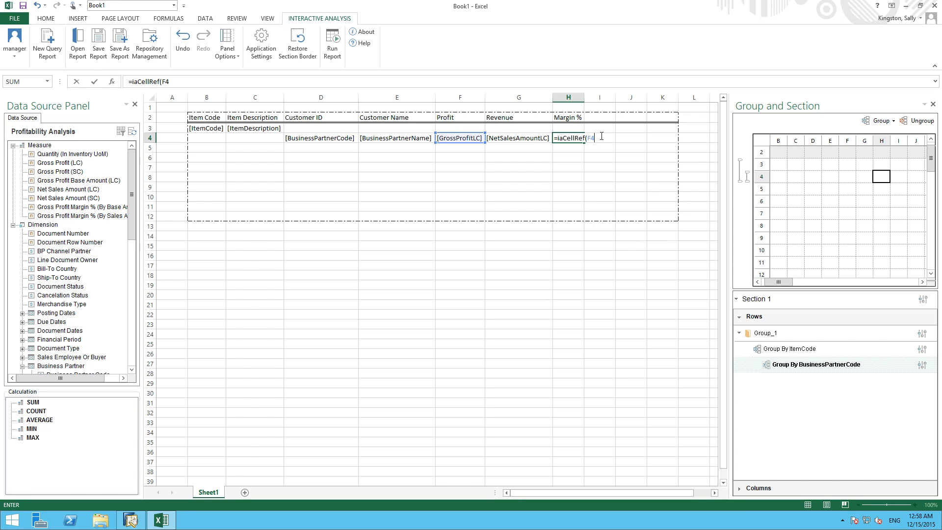
text()/)
text(ia)
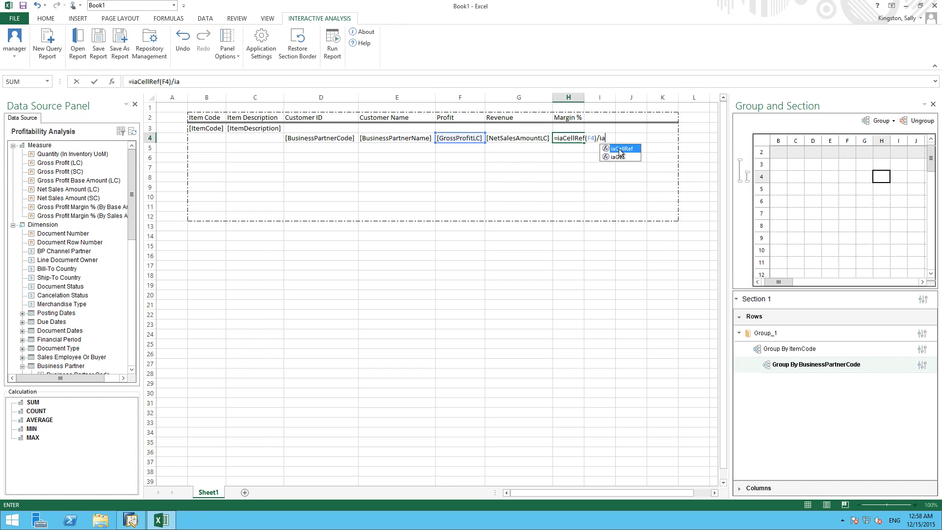
double_click(619, 149)
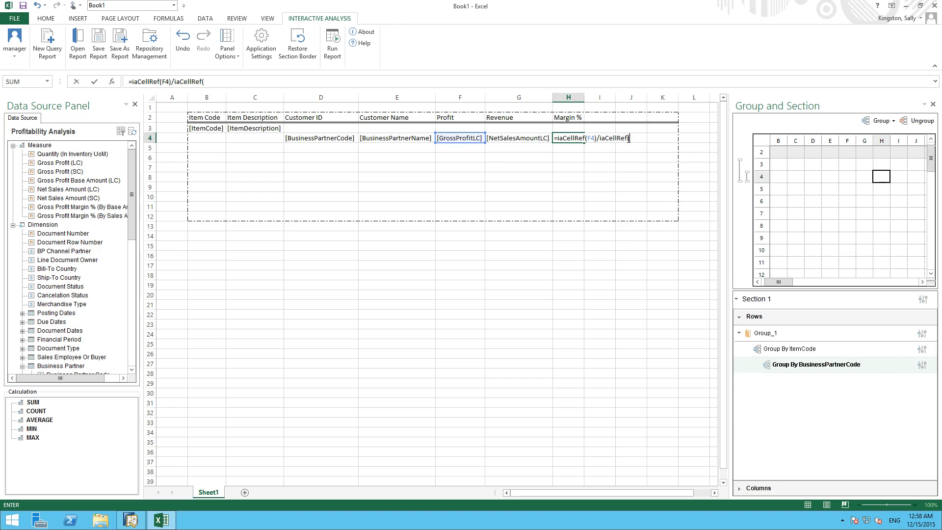
text(G)
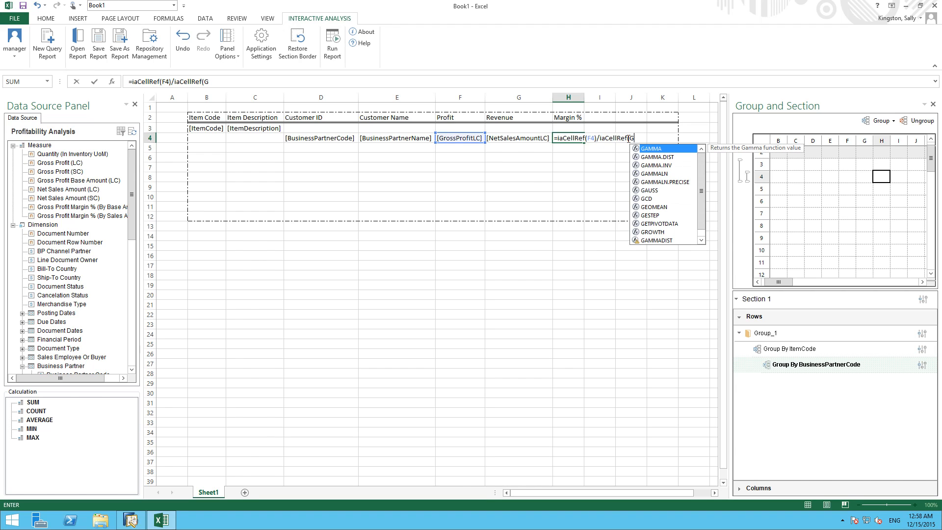
text(4))
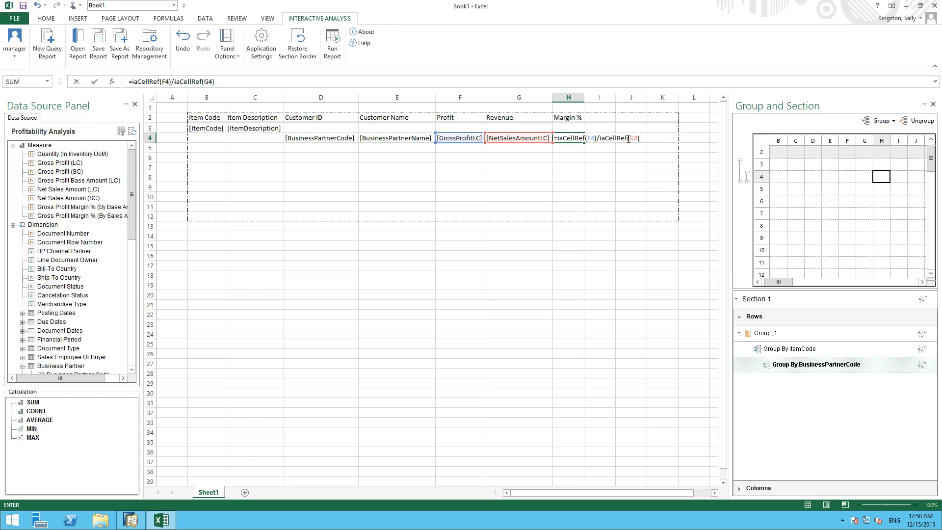
text(*100)
key(Tab)
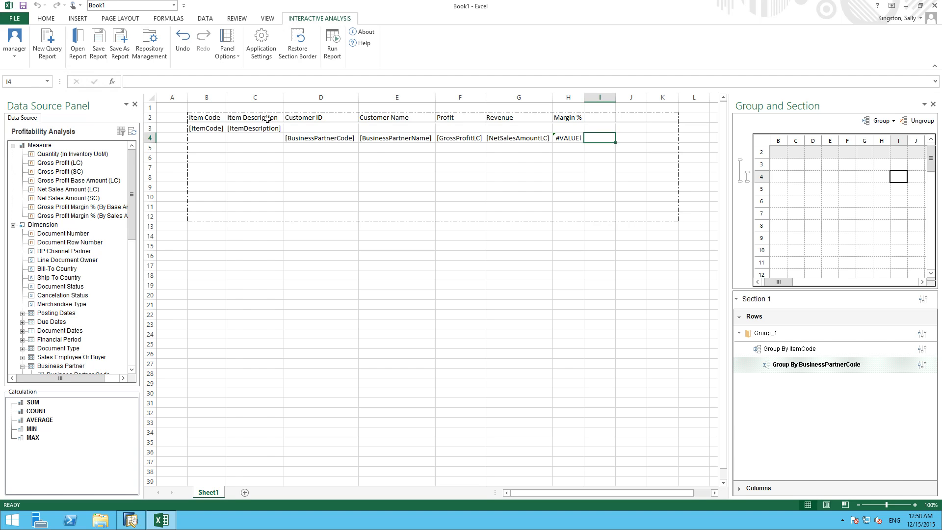
Format the heading row 2 with a yellow fill and bold italic text.
click(150, 118)
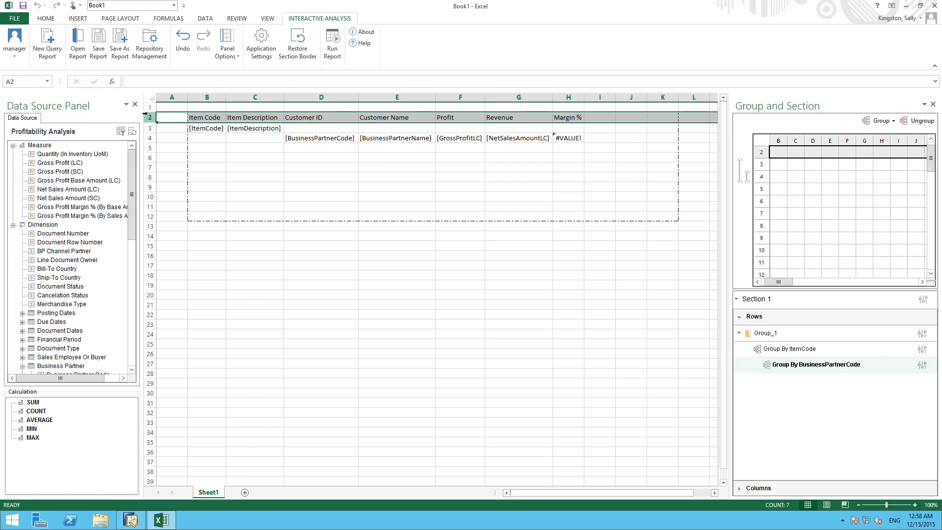
click(49, 19)
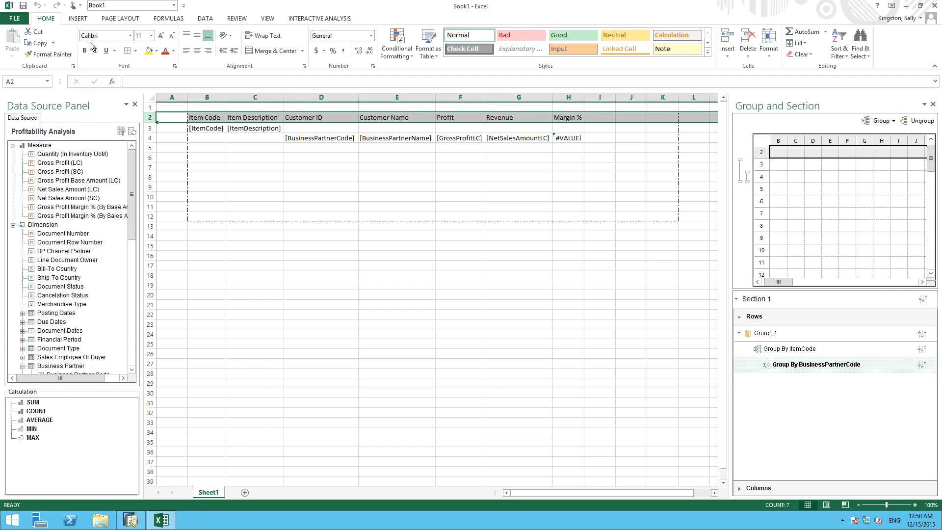
click(148, 50)
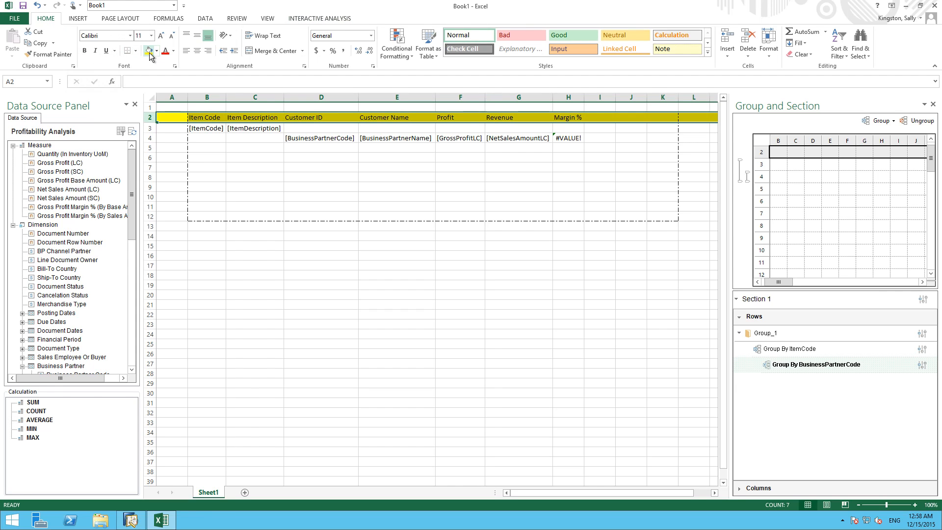
click(86, 52)
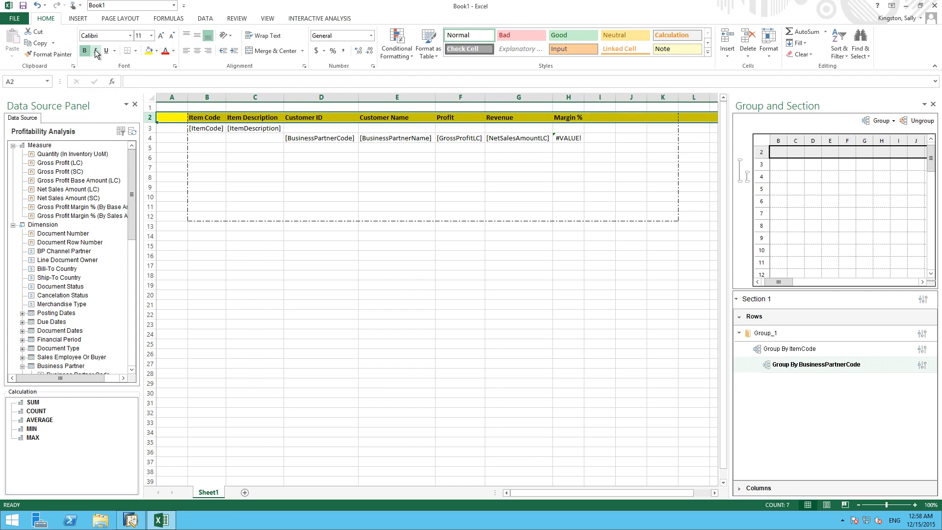
click(96, 52)
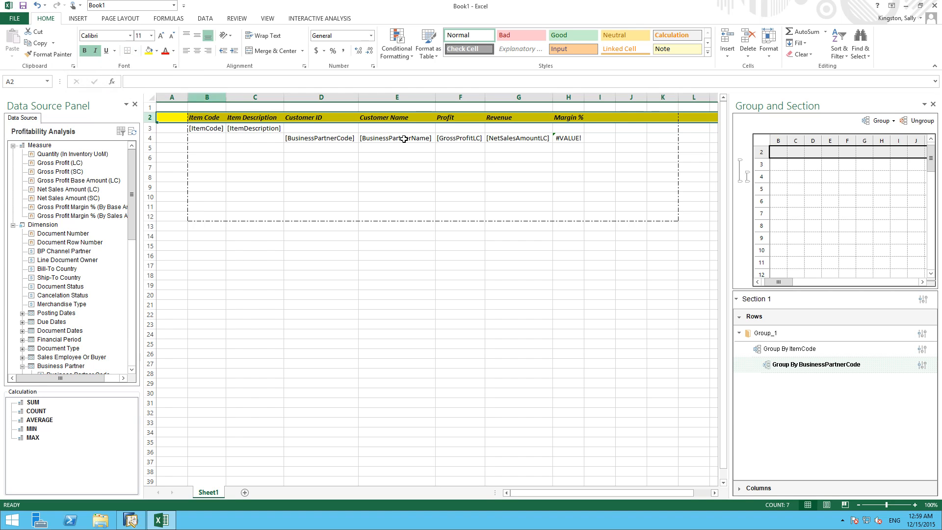
Add a SUM calculation in F3 with F4 as its reference cell.
click(467, 130)
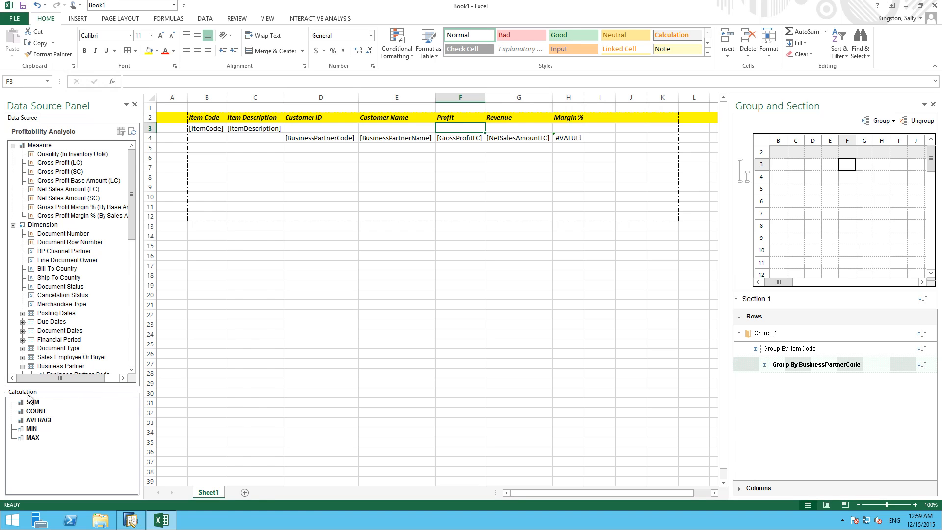
drag(33, 404, 455, 126)
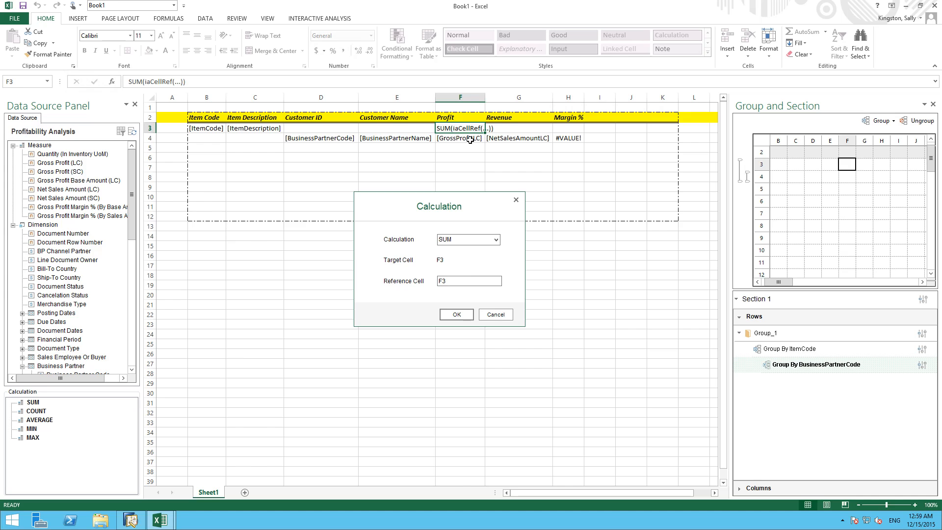
click(454, 280)
key(BackSpace)
text(4)
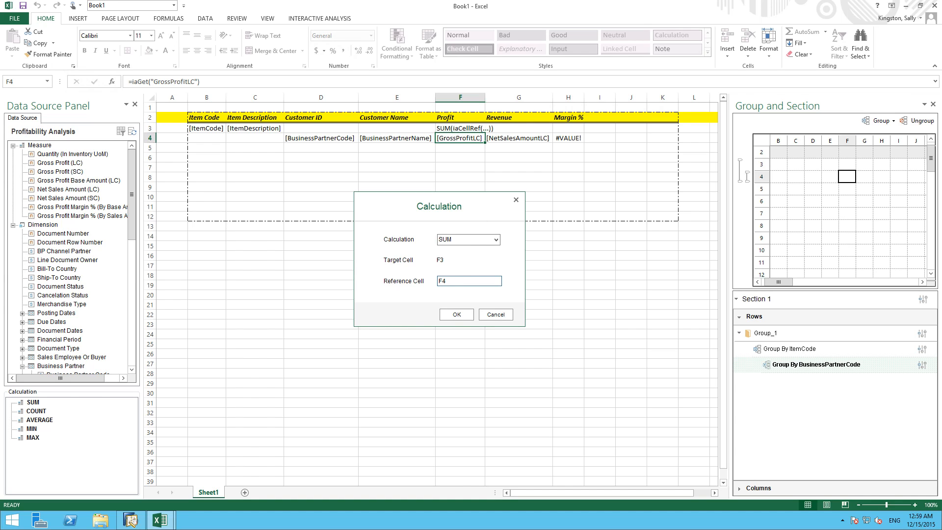
click(455, 315)
Enter the labels "SubTotal" in E3 and "GrandTotal" in E5.
click(403, 129)
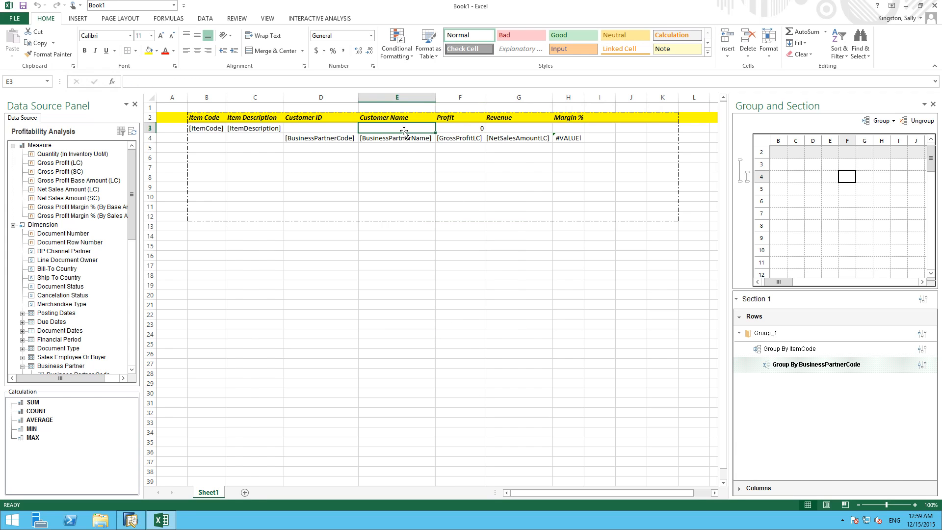
text(SubTotal)
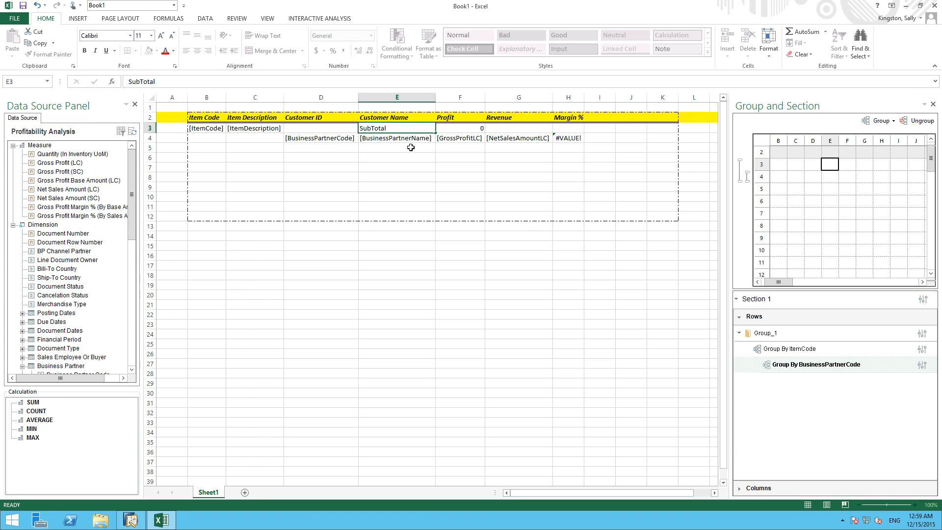
click(411, 147)
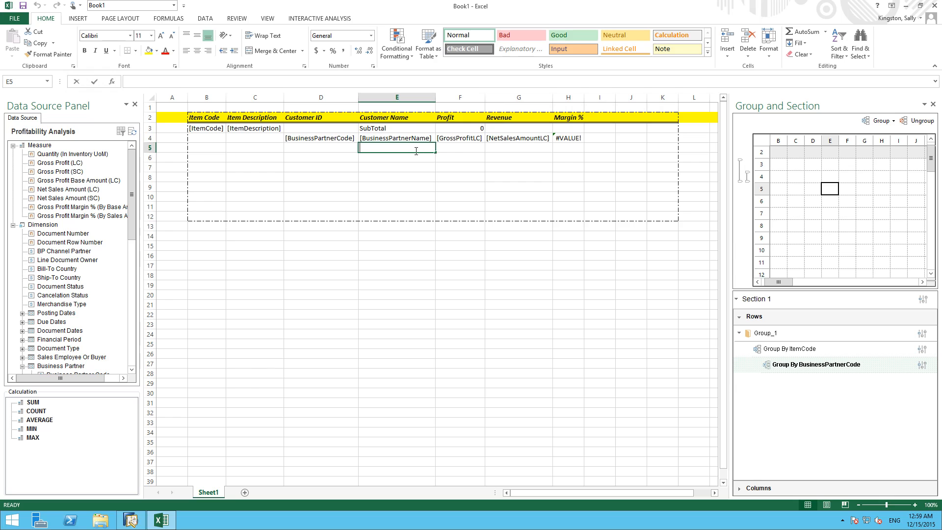
text(GrandTotal)
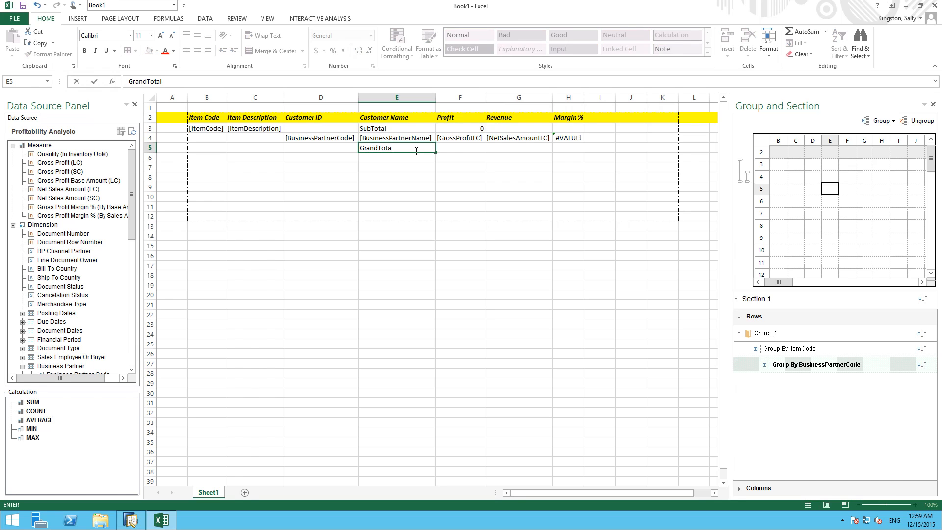
Add a SUM calculation in F5, beside the GrandTotal label, with F4 as its reference cell.
click(461, 146)
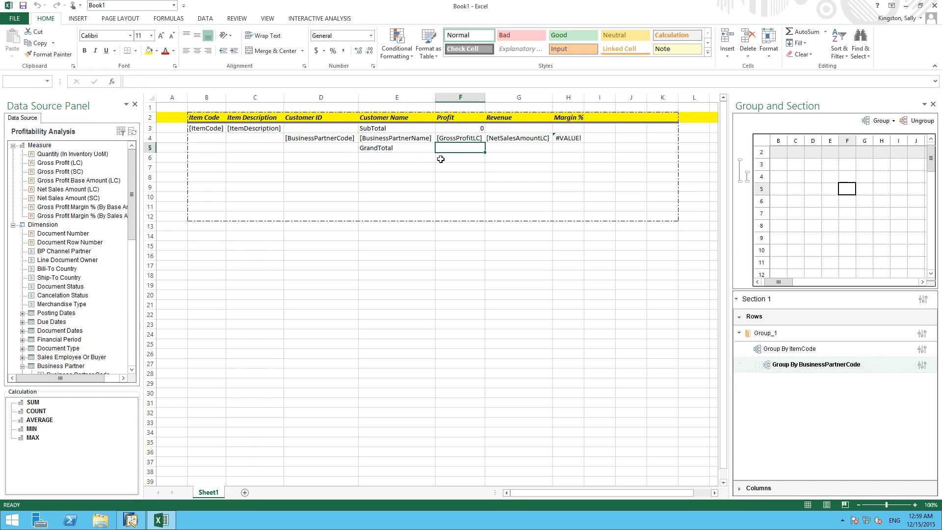
drag(41, 404, 463, 150)
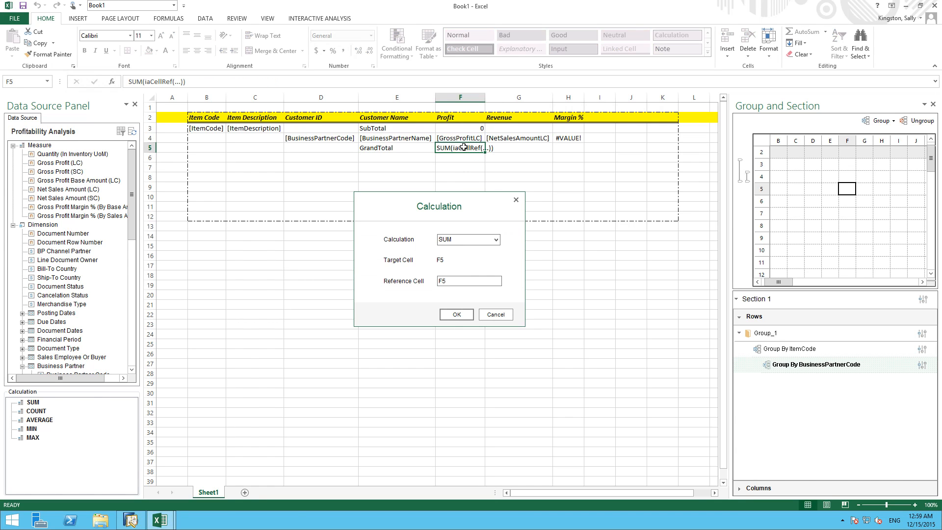
click(449, 281)
key(BackSpace)
text(4)
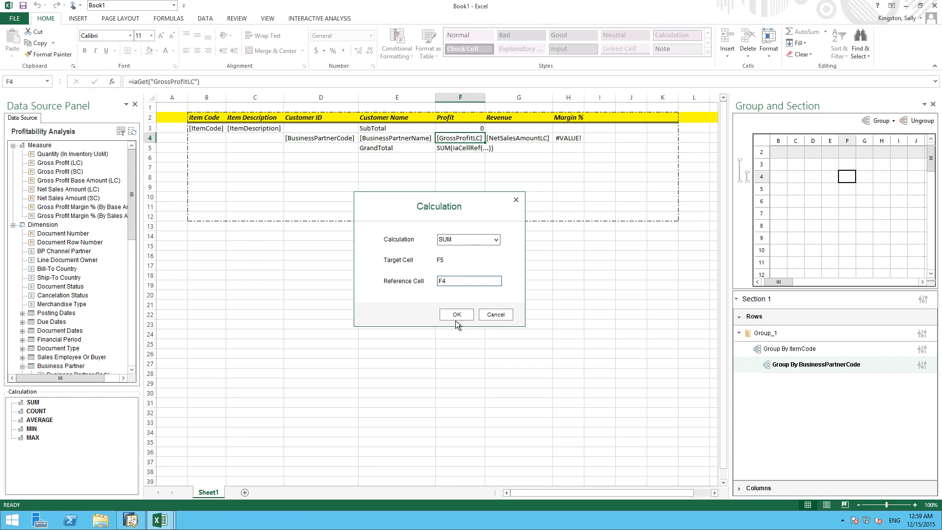
click(470, 320)
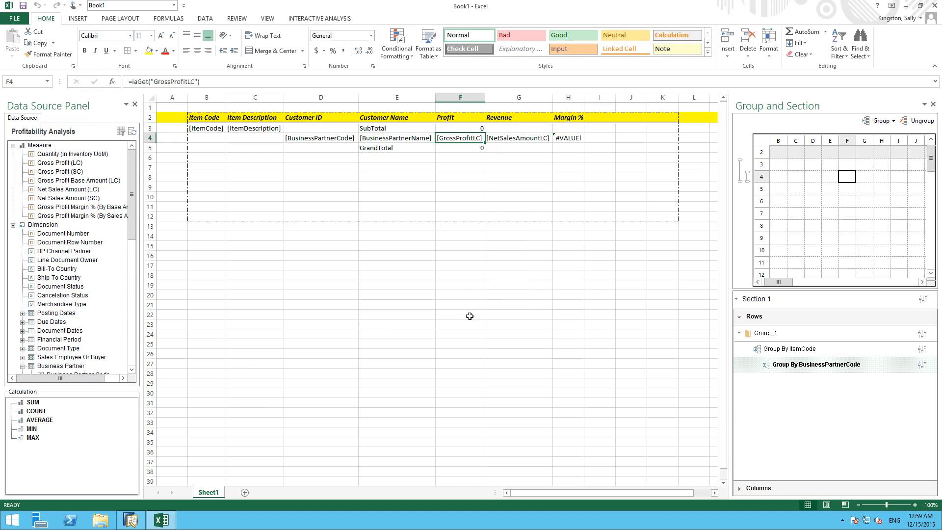
Format the SubTotal cells E3:F3 and the GrandTotal cells E5:F5 in bold red text.
drag(433, 130, 467, 131)
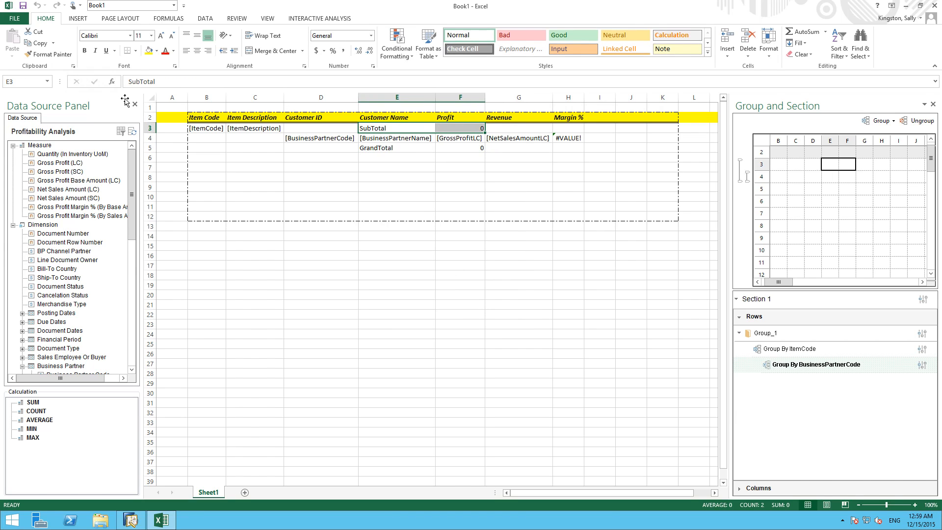
click(167, 52)
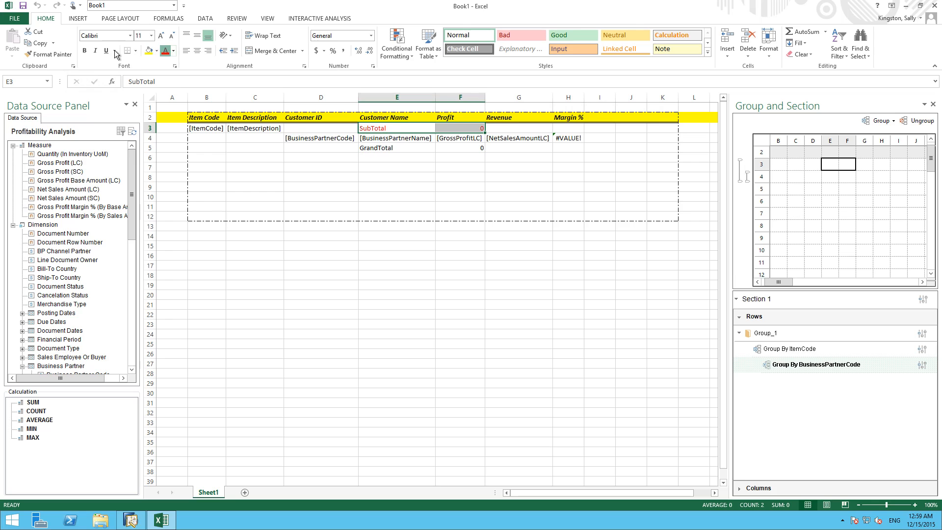
click(84, 51)
drag(381, 147, 436, 141)
click(167, 52)
click(85, 51)
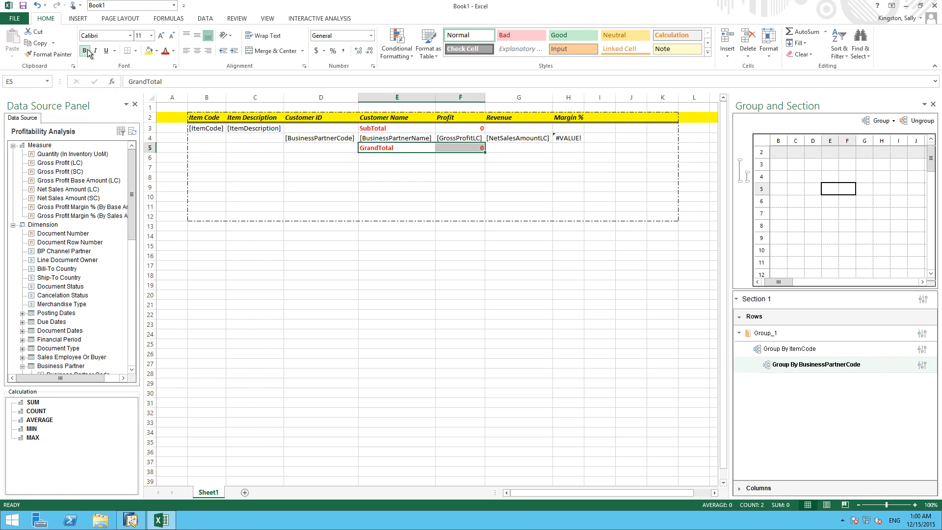
Start a filter on the row group Group_1 using the Item dimension and its Item Code attribute.
click(148, 127)
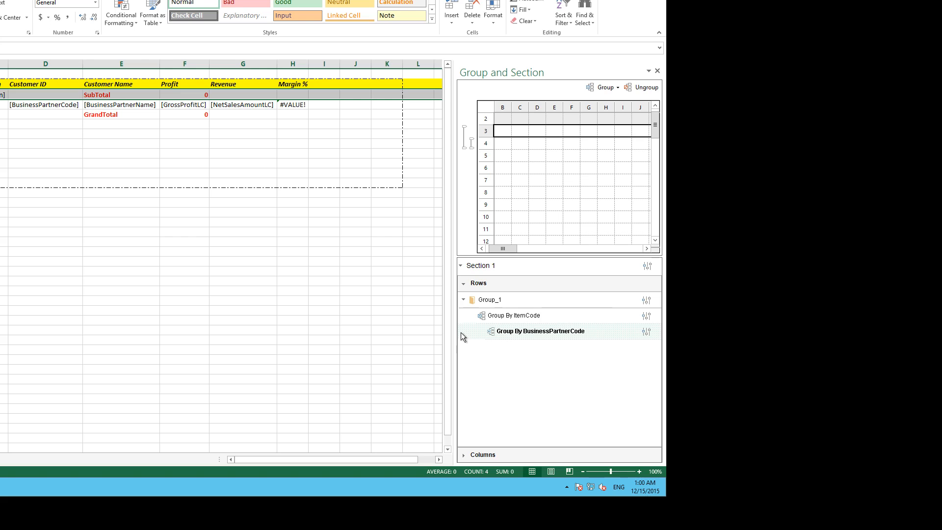
click(508, 300)
click(646, 301)
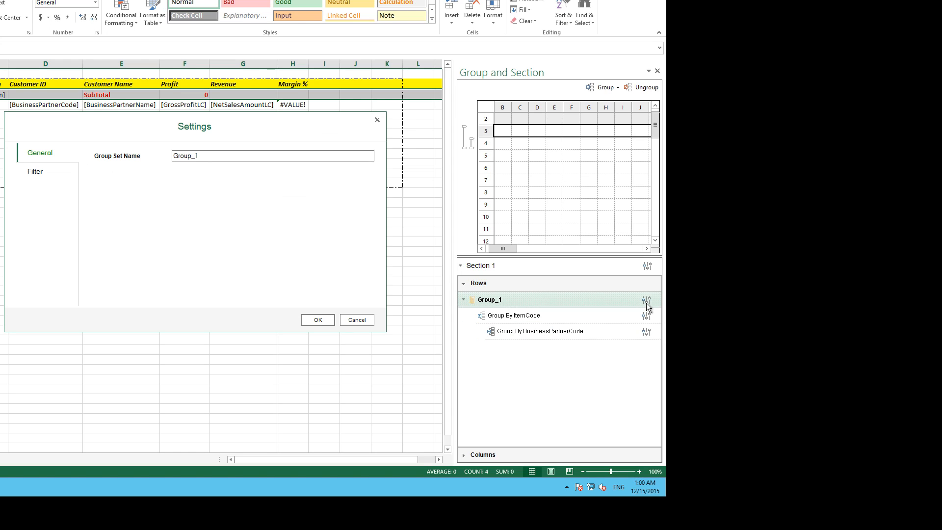
click(32, 173)
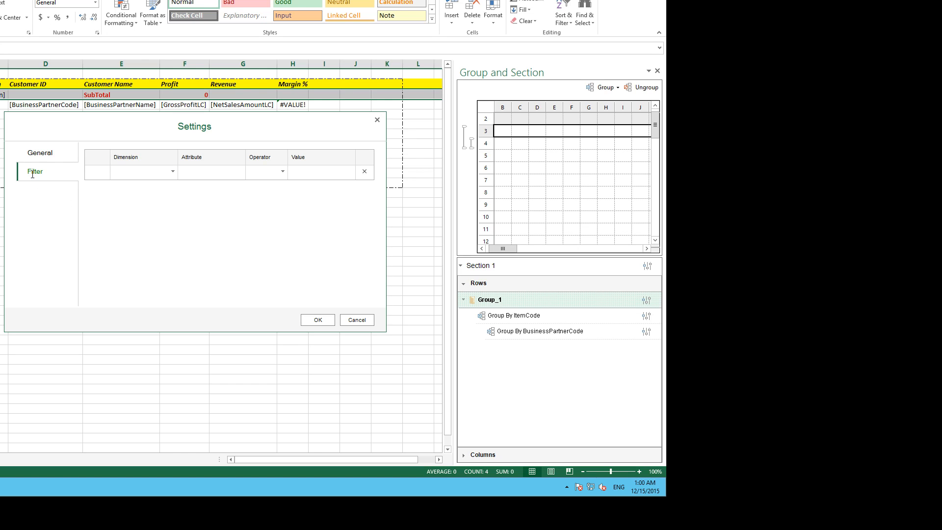
click(172, 172)
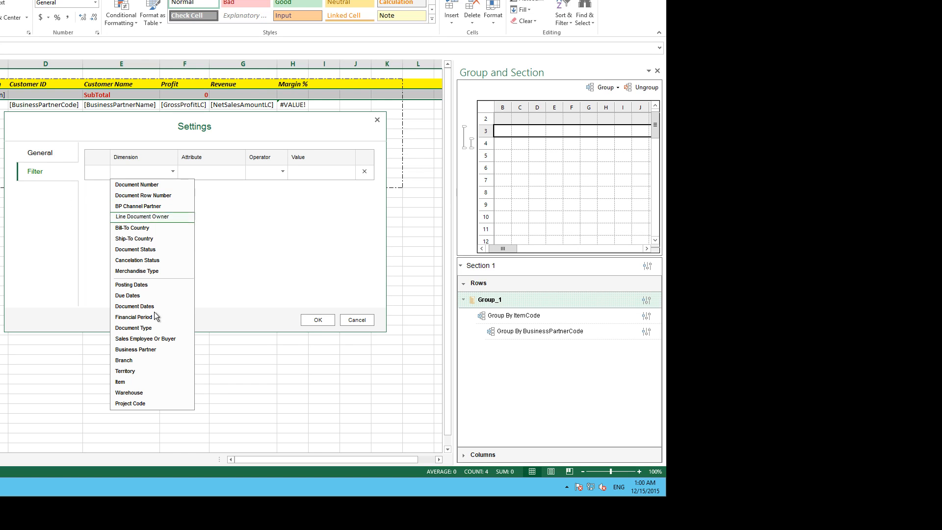
click(129, 382)
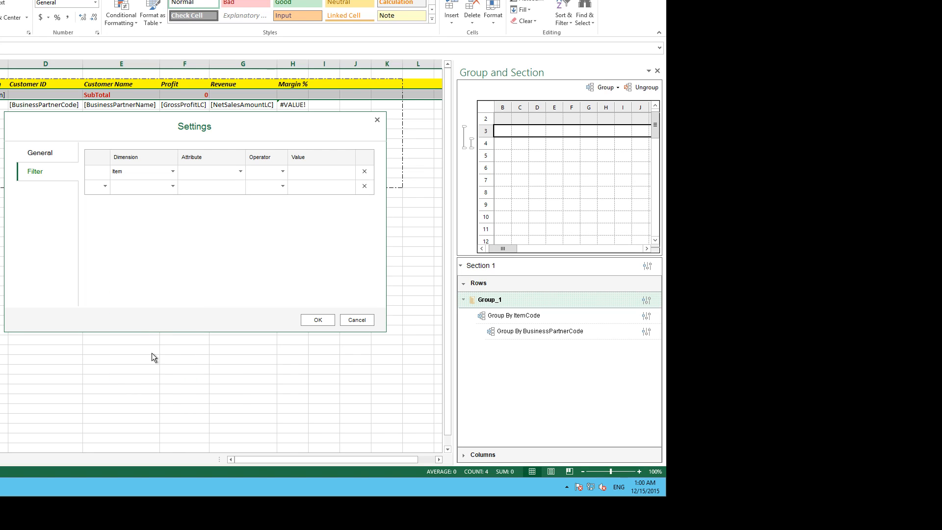
click(240, 172)
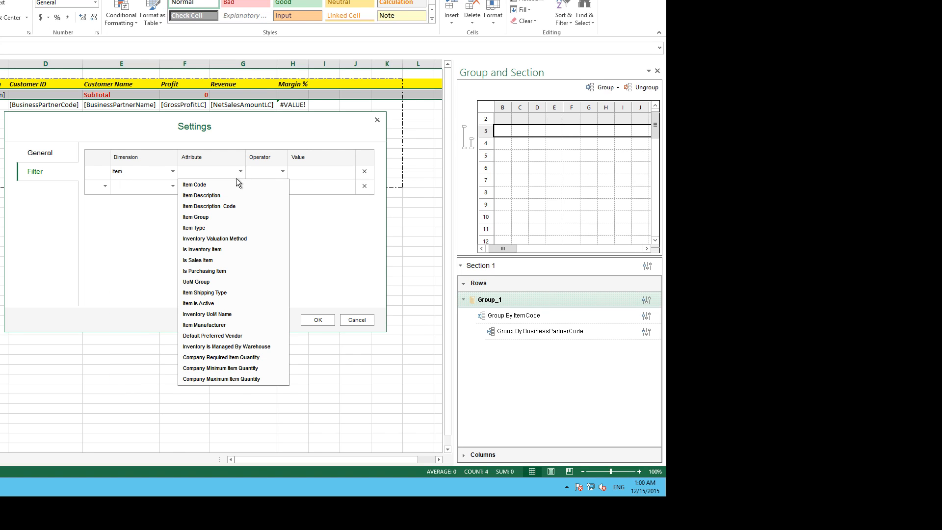
click(224, 187)
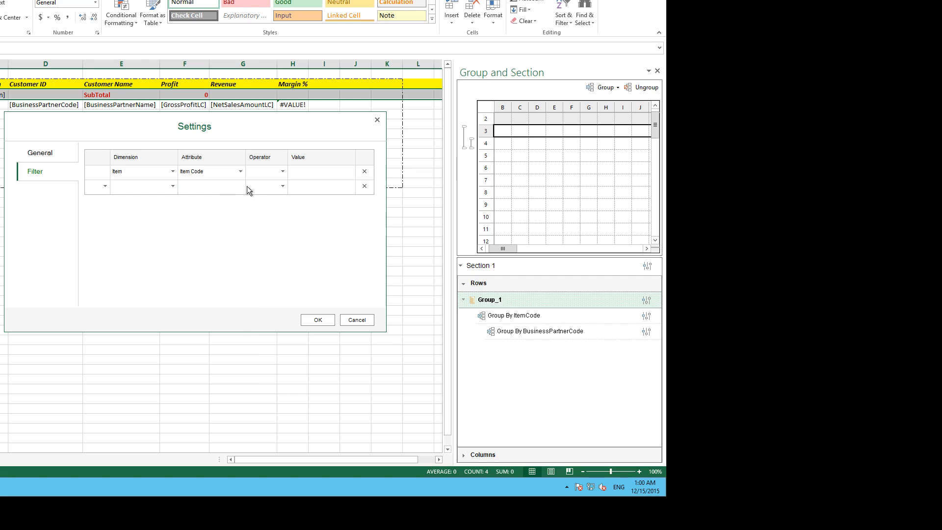
Complete the Item Code filter with the IN operator and the values A00001, A00002 and A00003, and apply it.
click(283, 172)
click(259, 250)
click(352, 173)
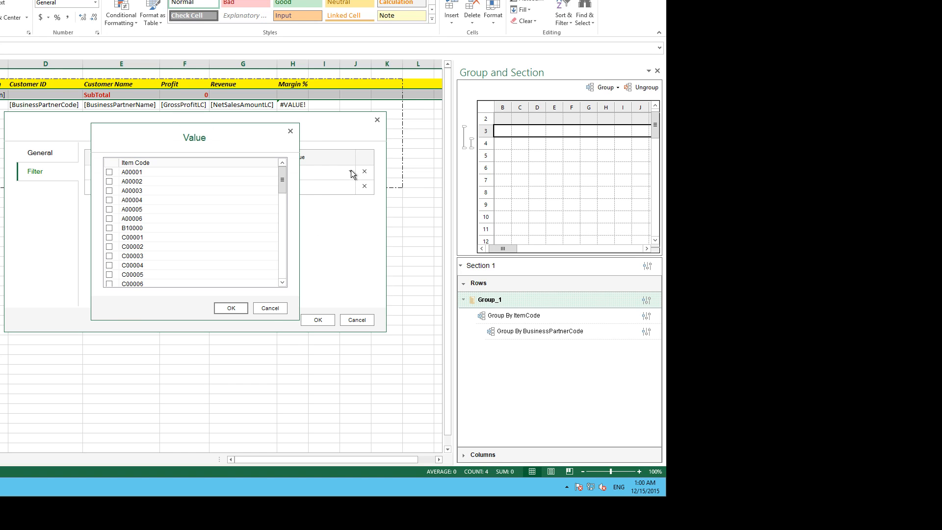
click(109, 172)
click(230, 308)
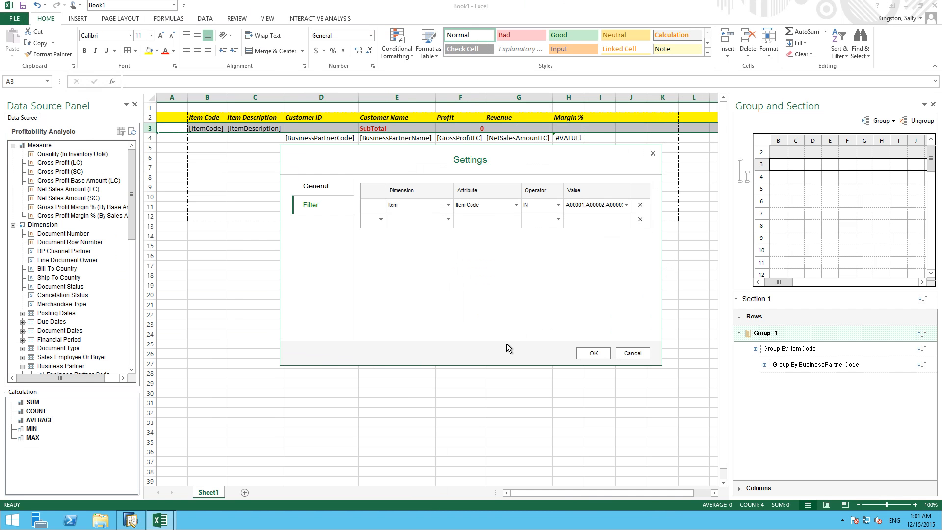
click(588, 353)
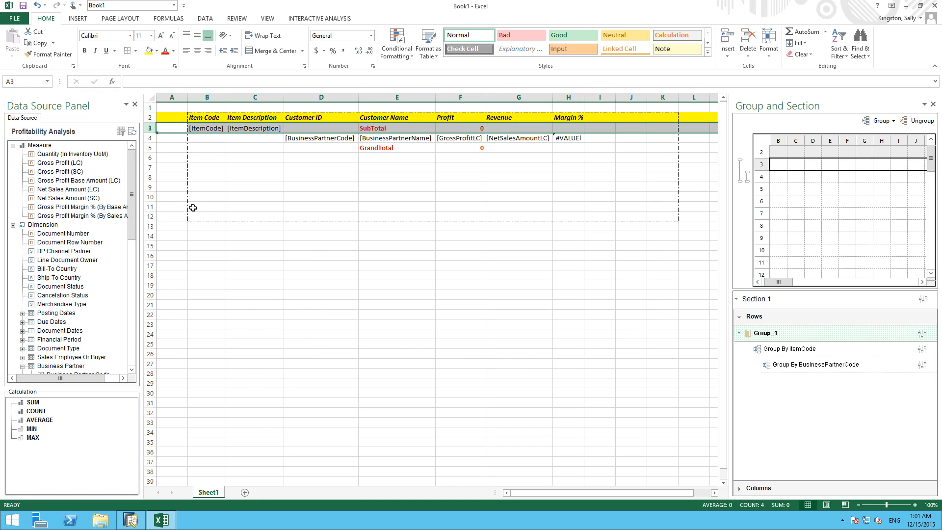
Insert a blank row above the yellow header row and place the Document Year attribute in F2 above Profit.
right_click(150, 118)
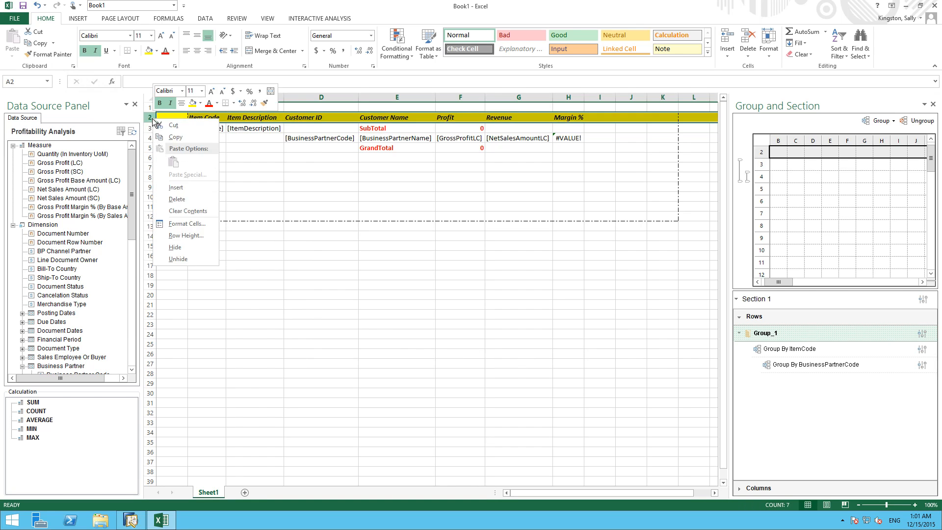
click(185, 188)
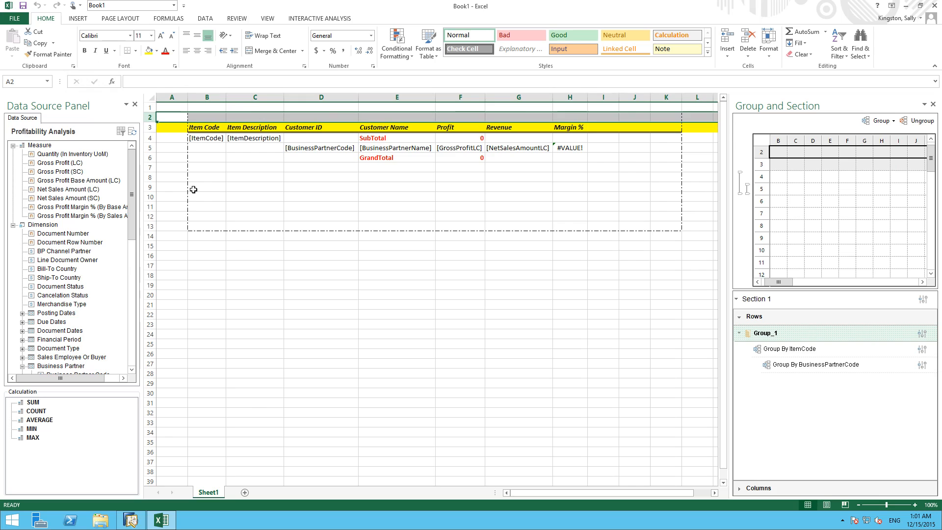
click(457, 116)
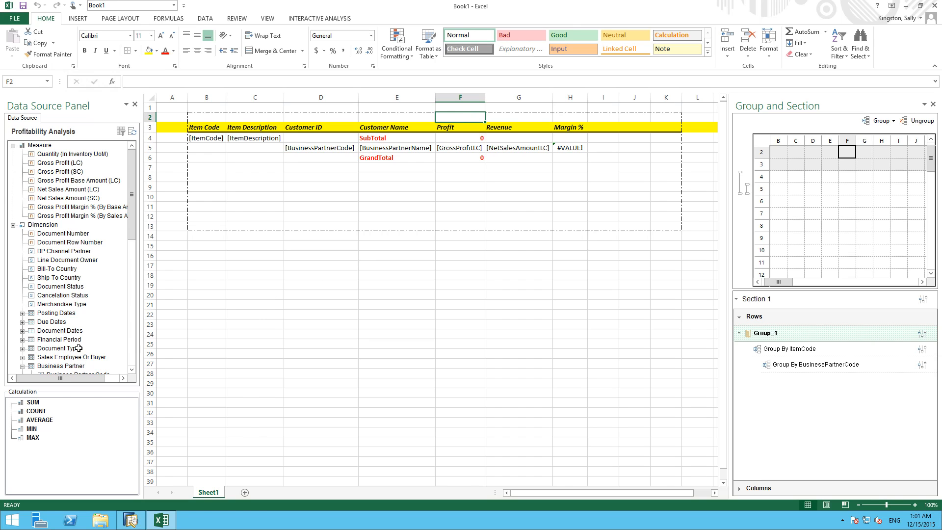
click(23, 330)
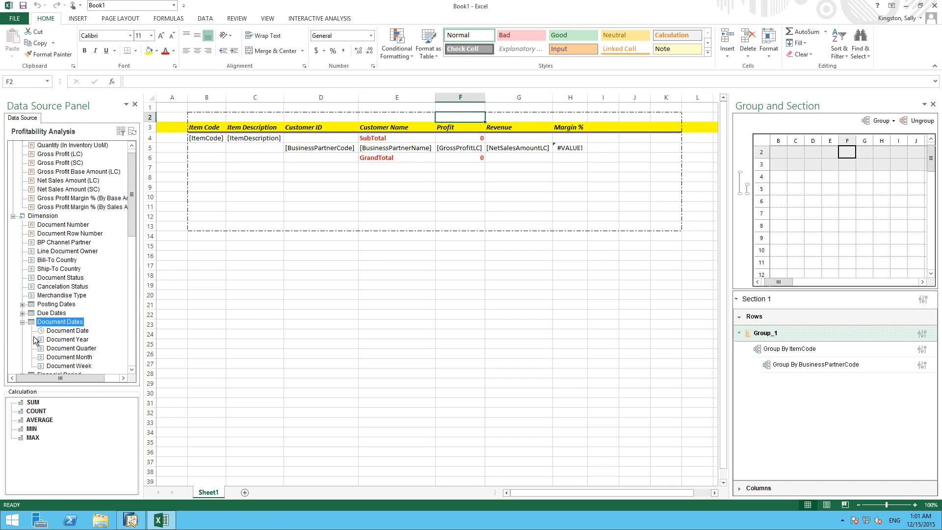
drag(54, 344, 460, 118)
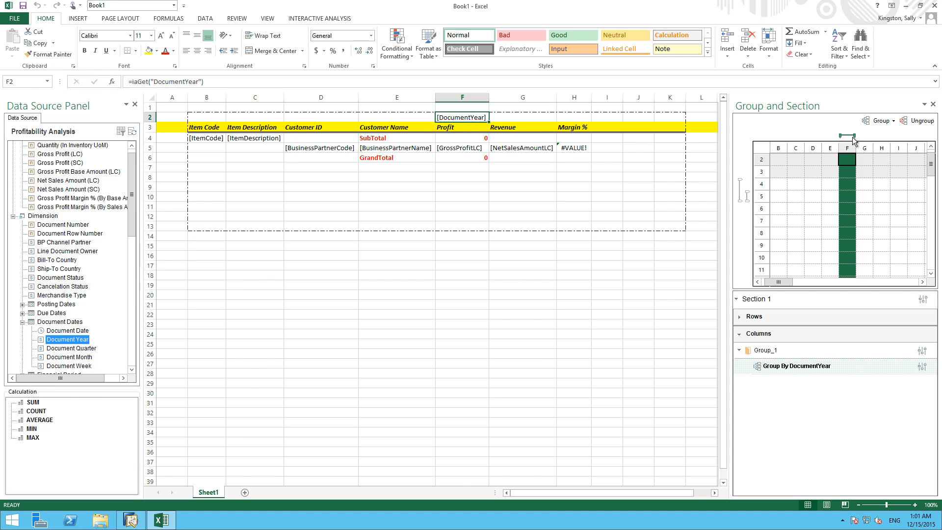
Extend the Document Year column group across columns F to H and sort it by Document Year in ascending order.
drag(855, 136, 889, 136)
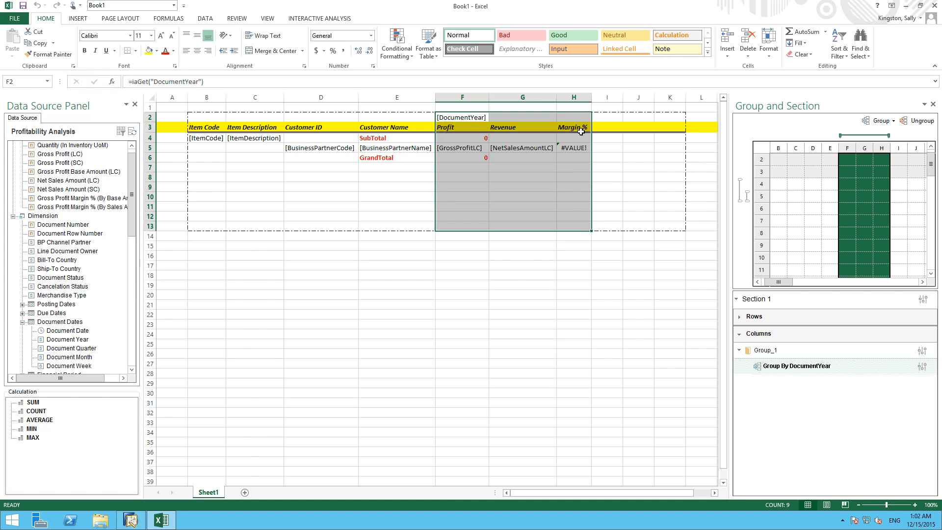
click(474, 117)
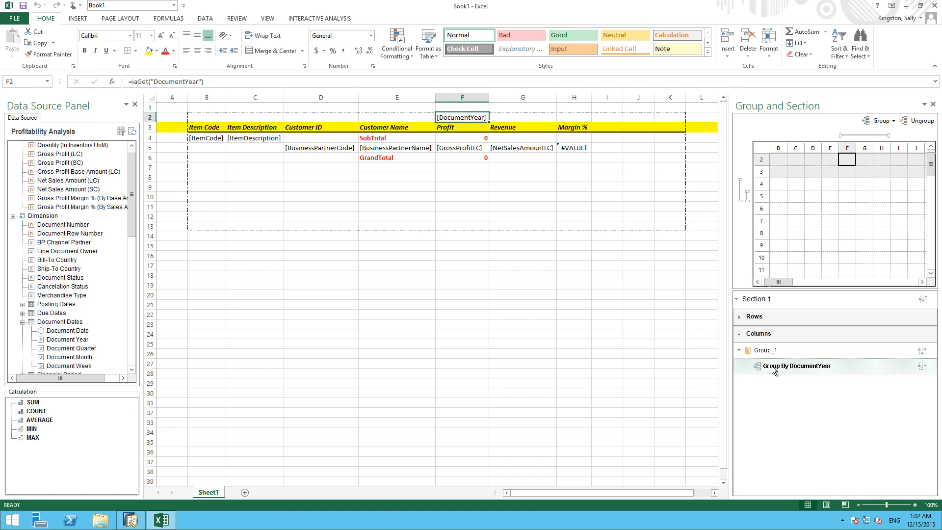
click(922, 368)
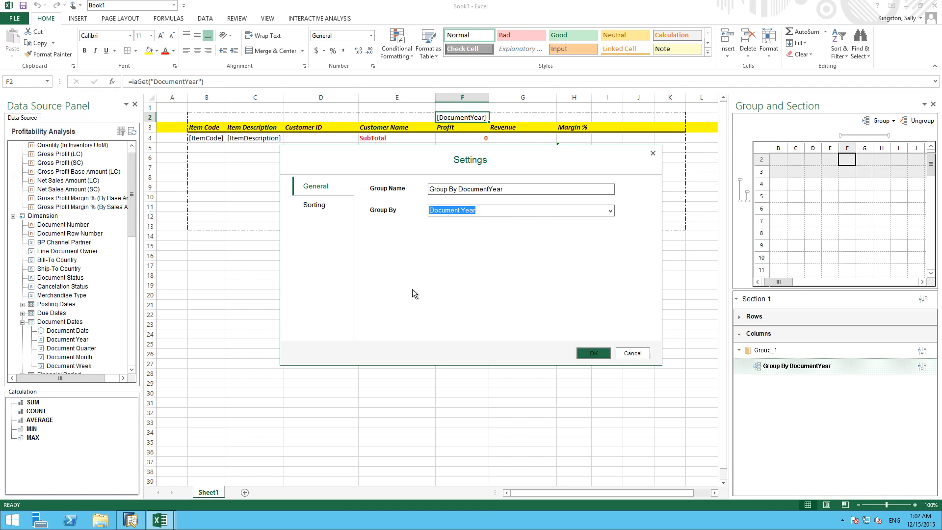
click(320, 206)
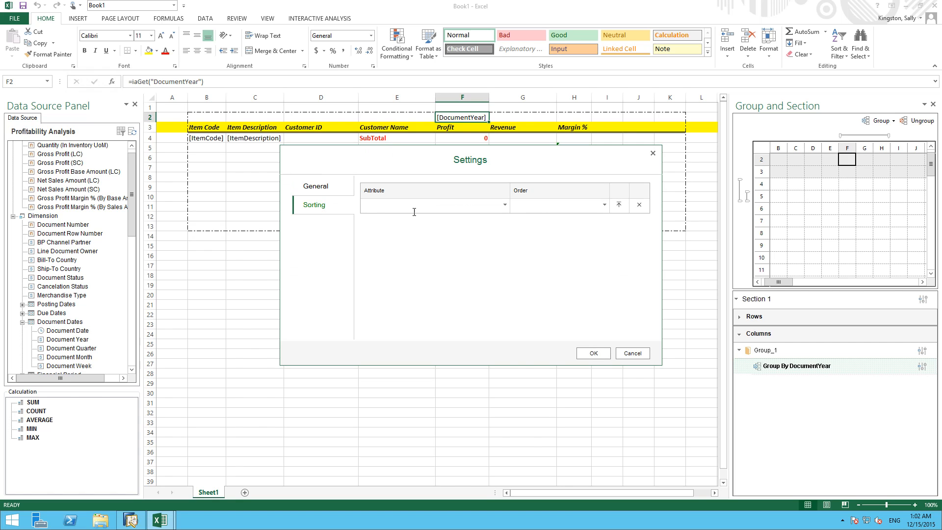
click(505, 205)
click(407, 218)
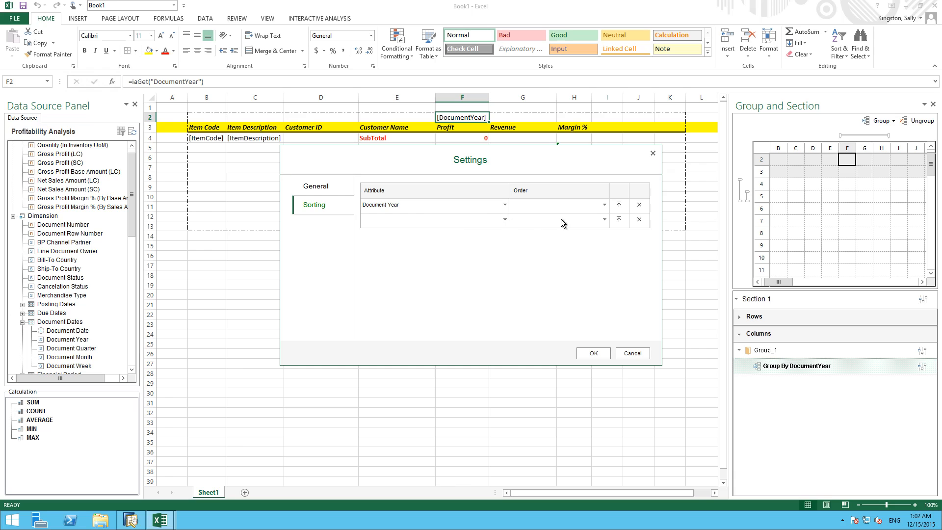
click(605, 205)
click(546, 219)
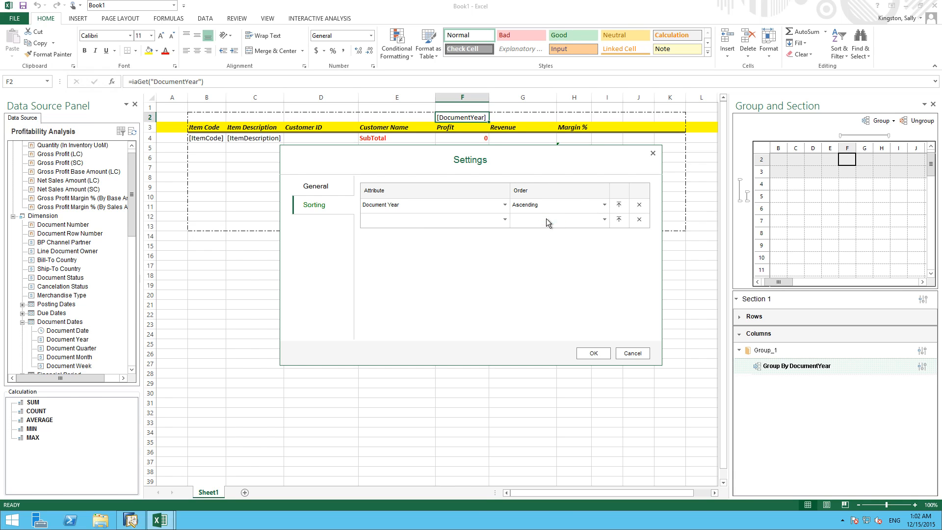
click(594, 354)
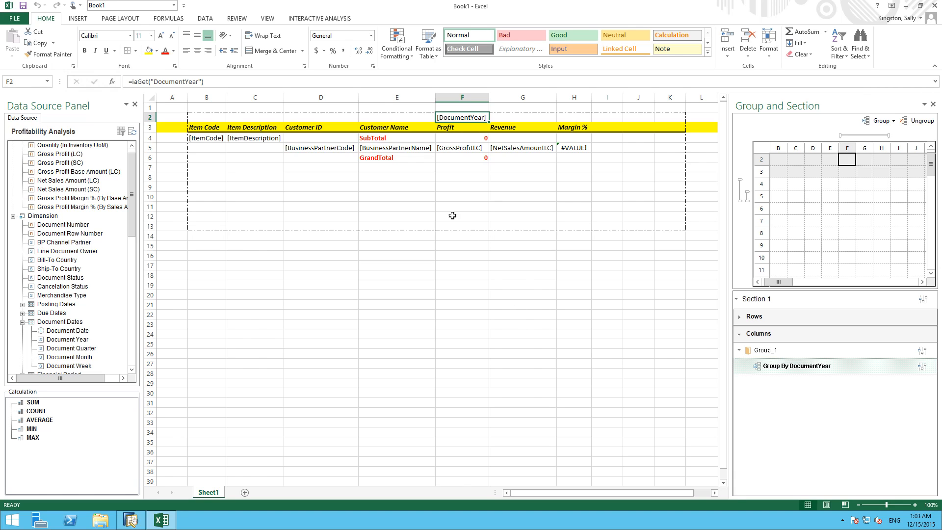
Run the report to preview the results by year, and return to the report design workbook.
click(311, 18)
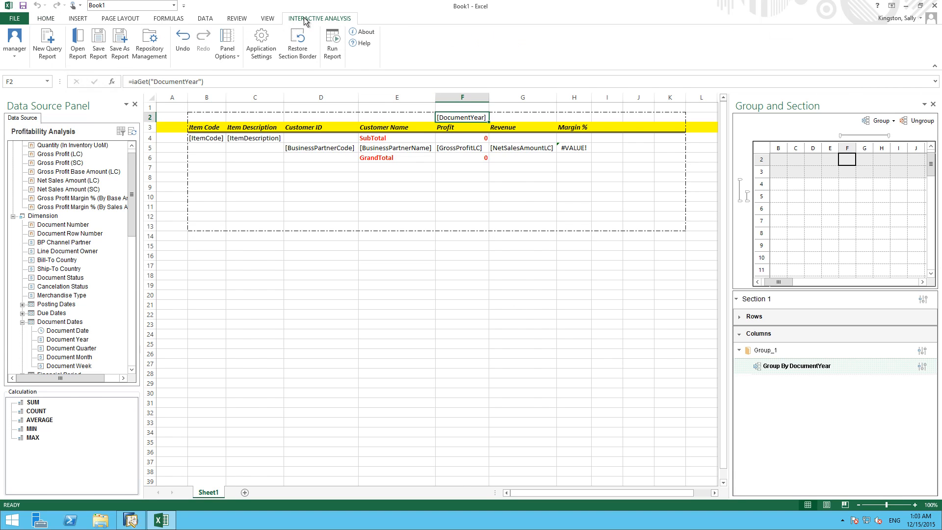
click(336, 42)
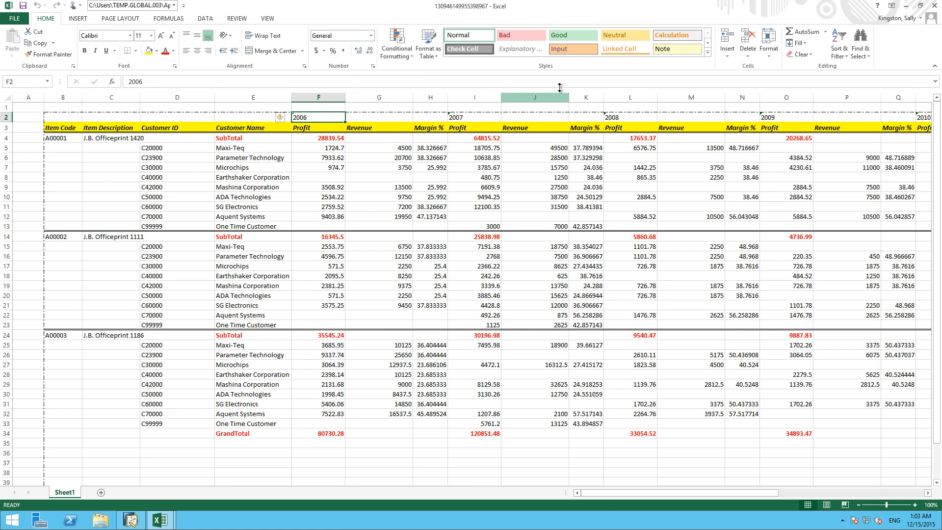
click(555, 87)
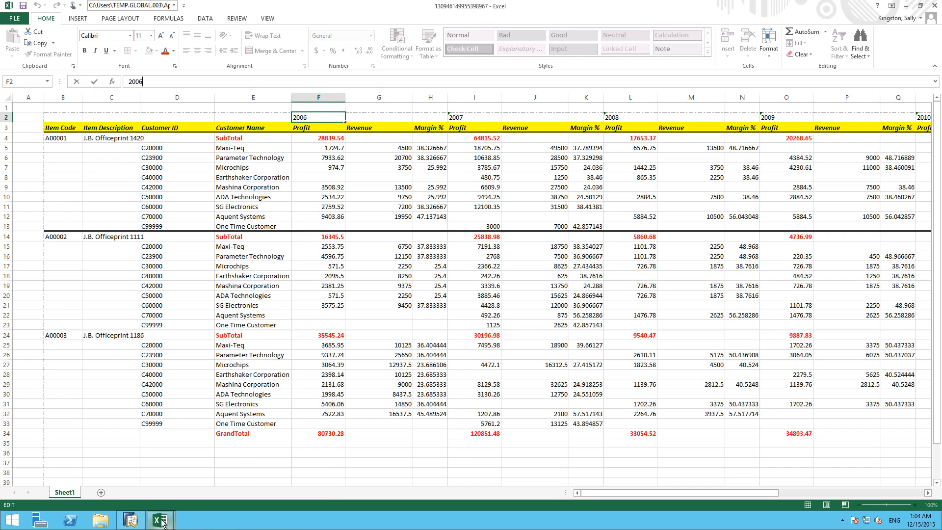
mouse_move(162, 523)
click(137, 476)
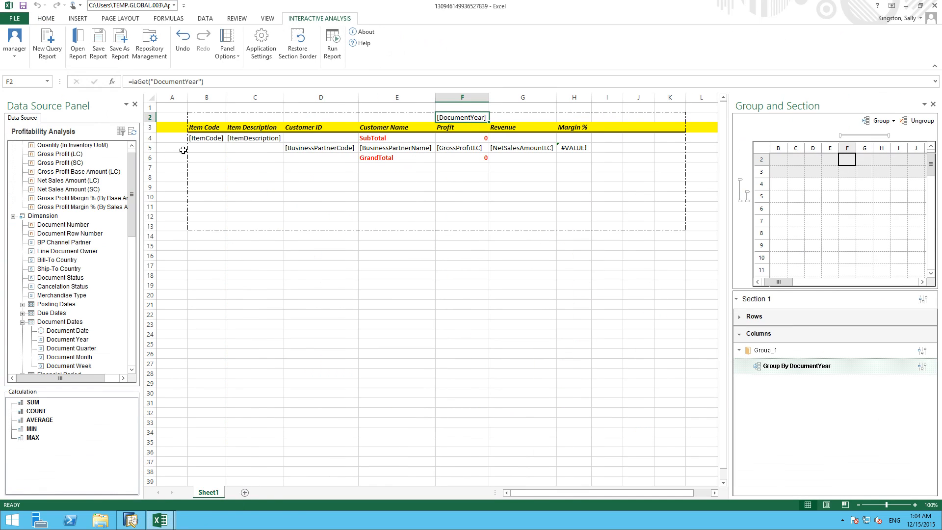
Create a repository folder named Item_Profit under Sales > Multi-Document Scenarios.
click(151, 44)
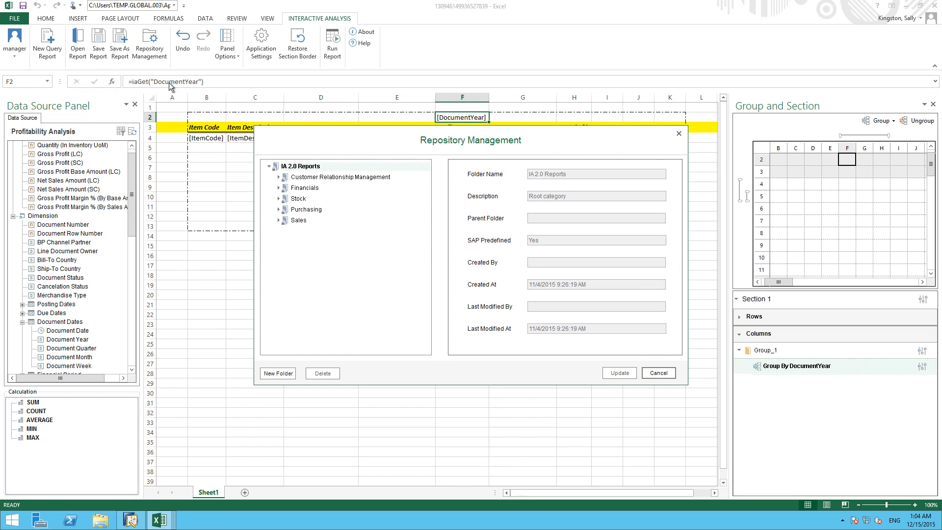
click(279, 221)
click(312, 231)
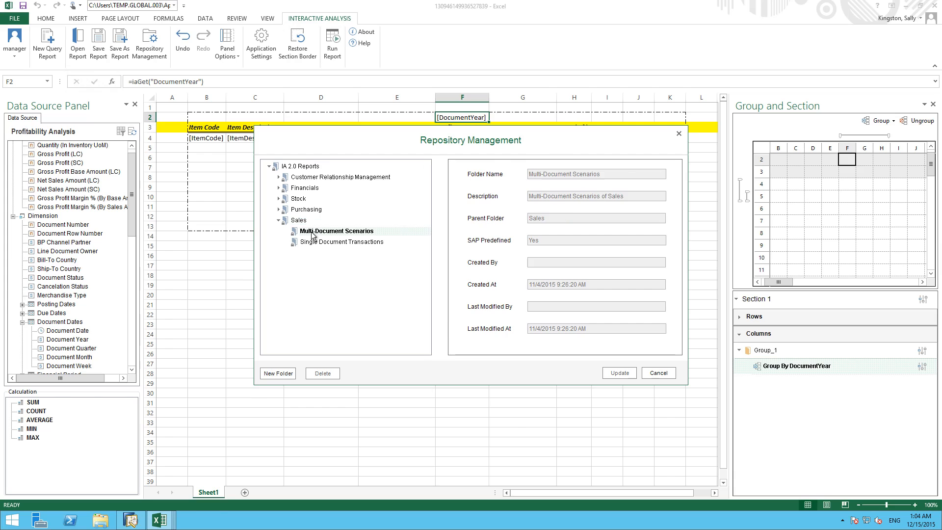
click(278, 373)
click(541, 173)
text(Item_Profit)
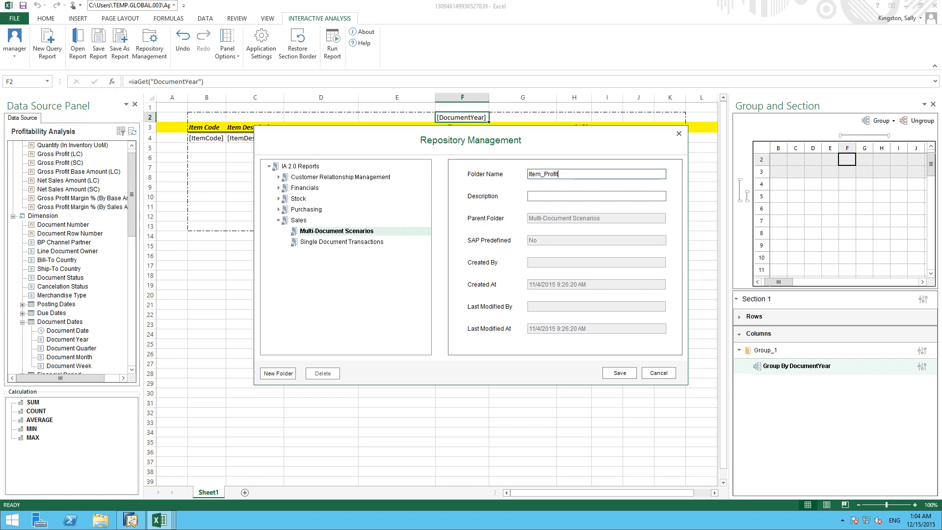
click(623, 374)
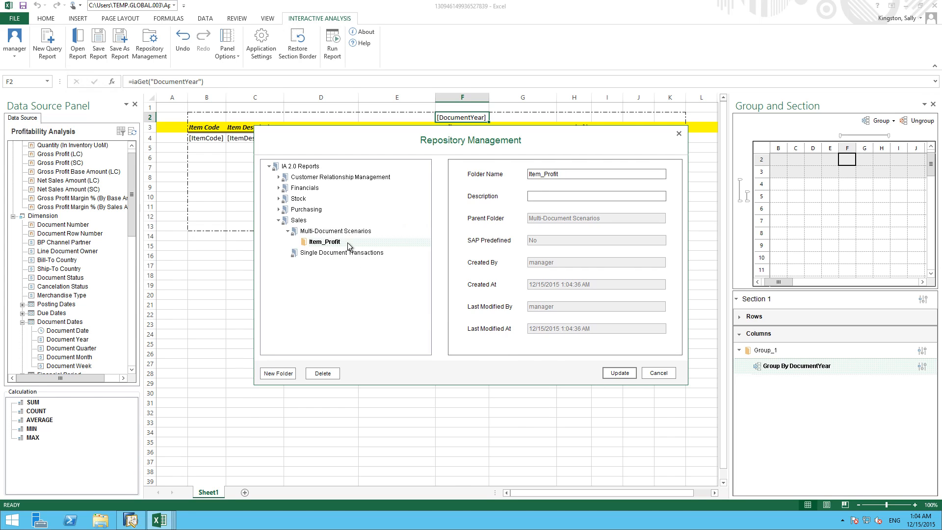
click(679, 134)
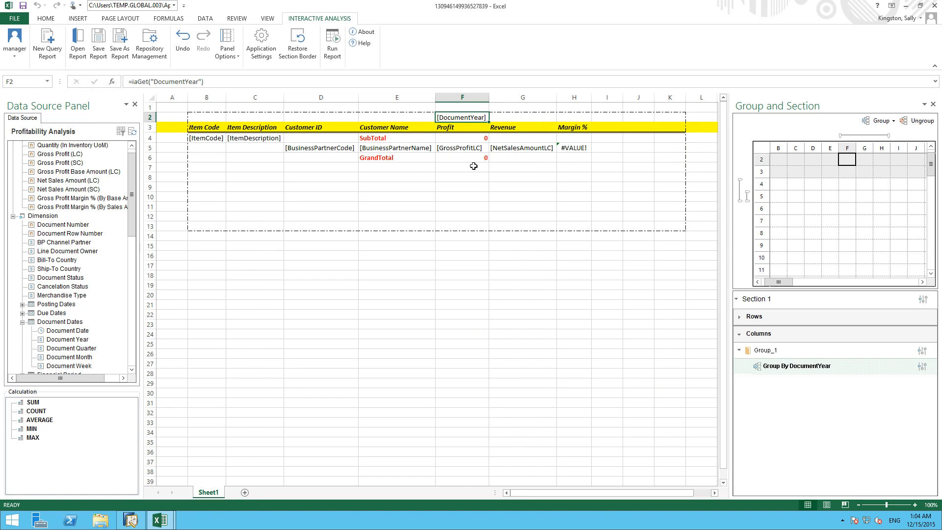
Save the report as "JB OfficePrint Series Profit Analysis" in the Item_Profit folder under Sales > Multi-Document Scenarios.
click(122, 40)
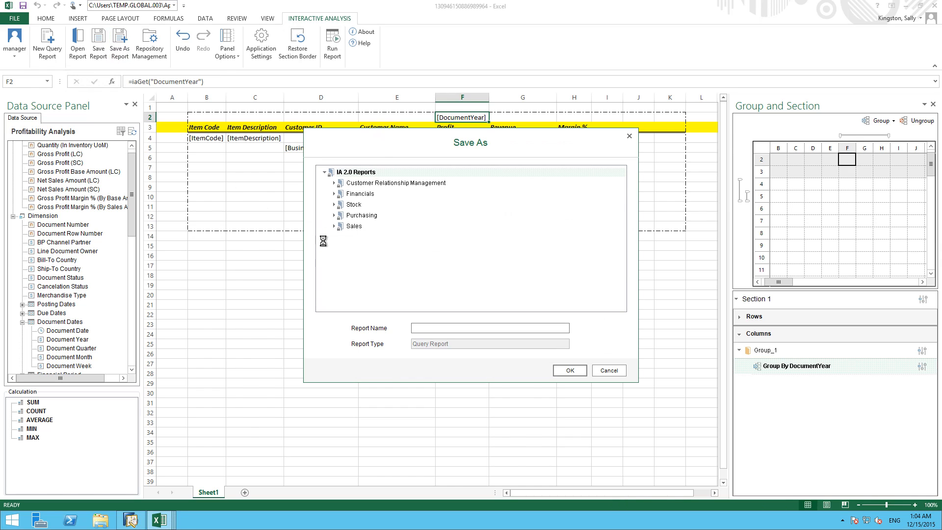
click(334, 226)
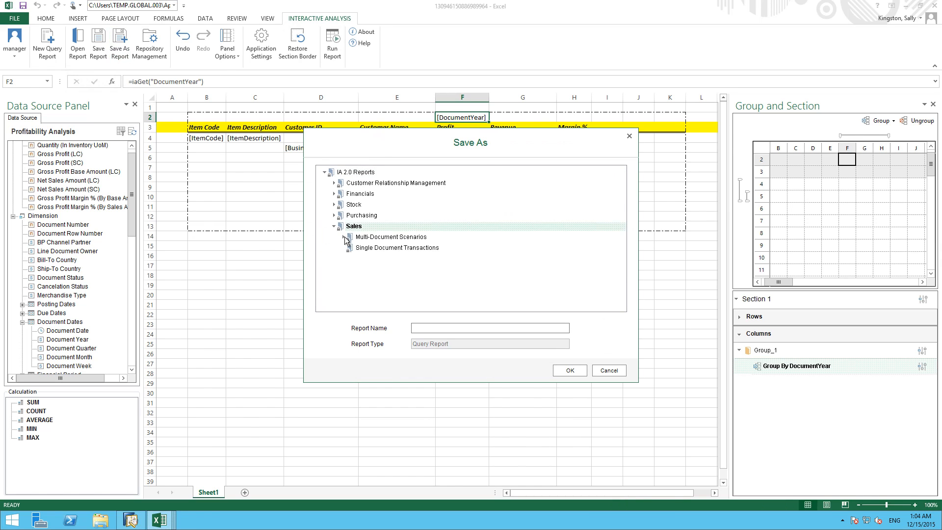
click(344, 237)
click(368, 248)
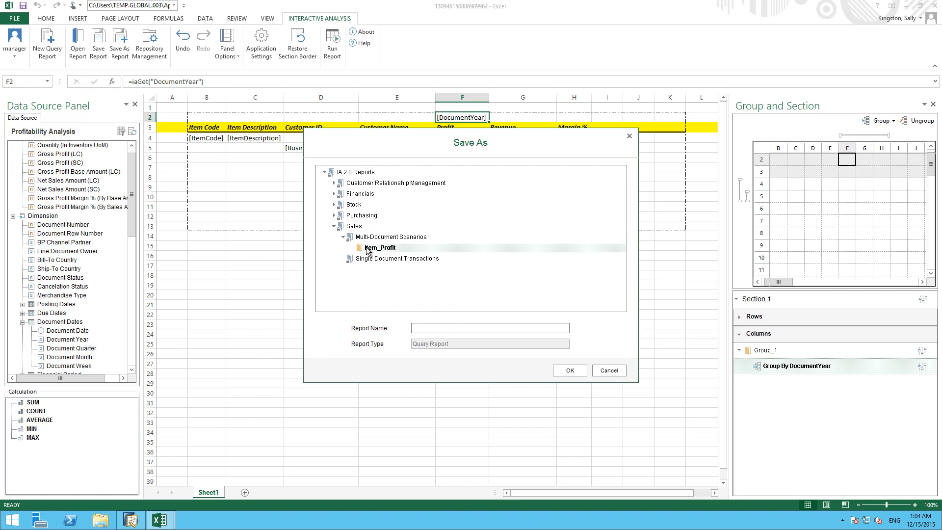
click(445, 327)
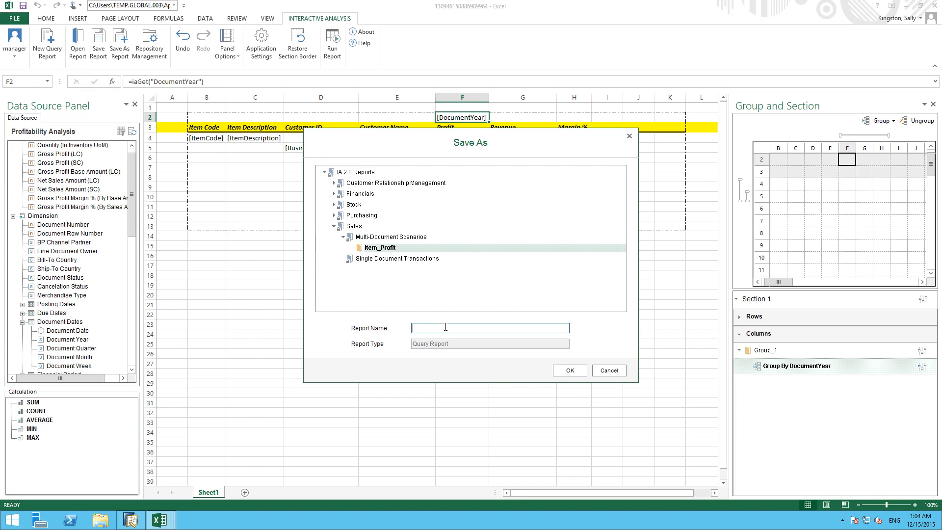
text(JB OfficePrint Series Profit Analysis)
click(581, 374)
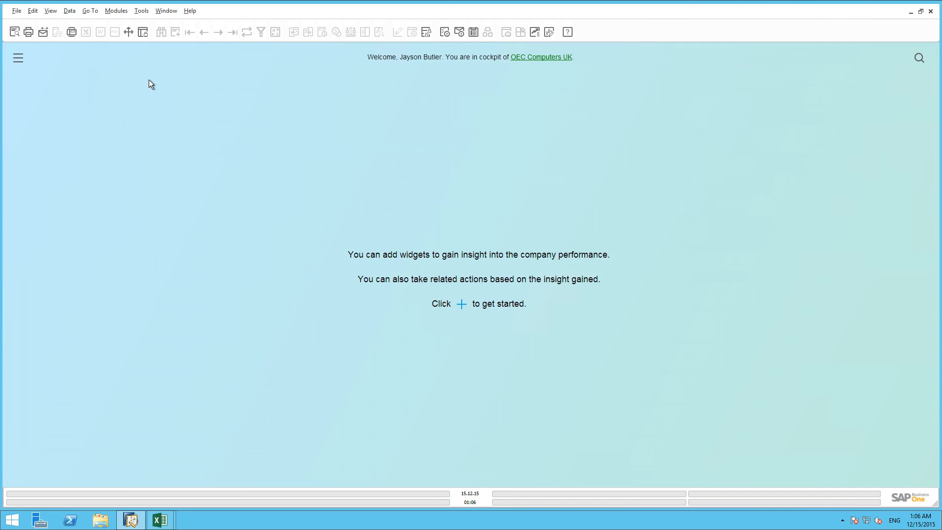
In SAP Business One, run the saved JB OfficePrint Series Profit Analysis report from the Item_Profit folder and view its output in Excel.
click(141, 11)
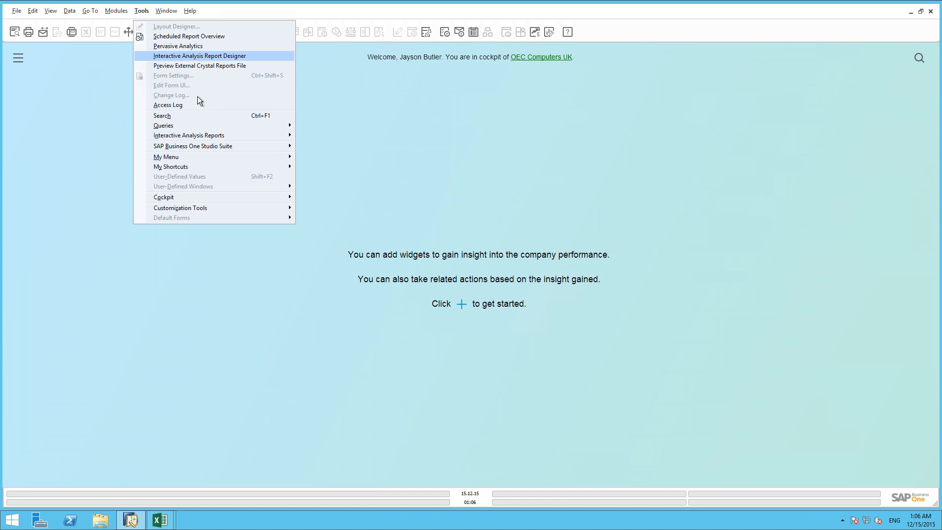
mouse_move(201, 135)
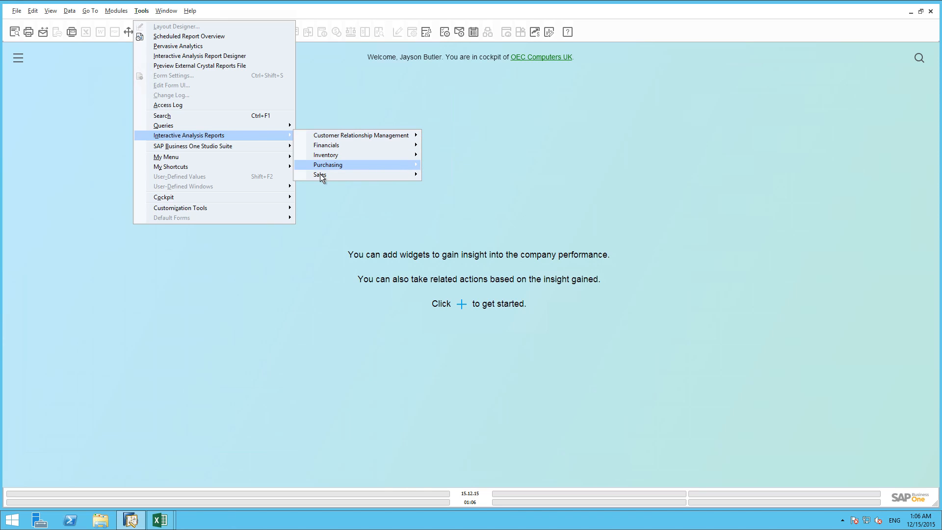
mouse_move(323, 176)
mouse_move(447, 177)
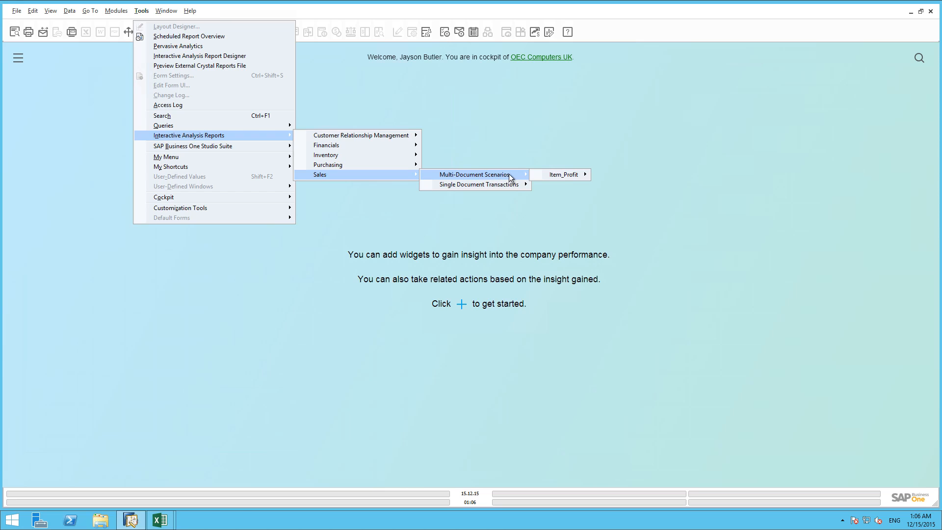
mouse_move(547, 177)
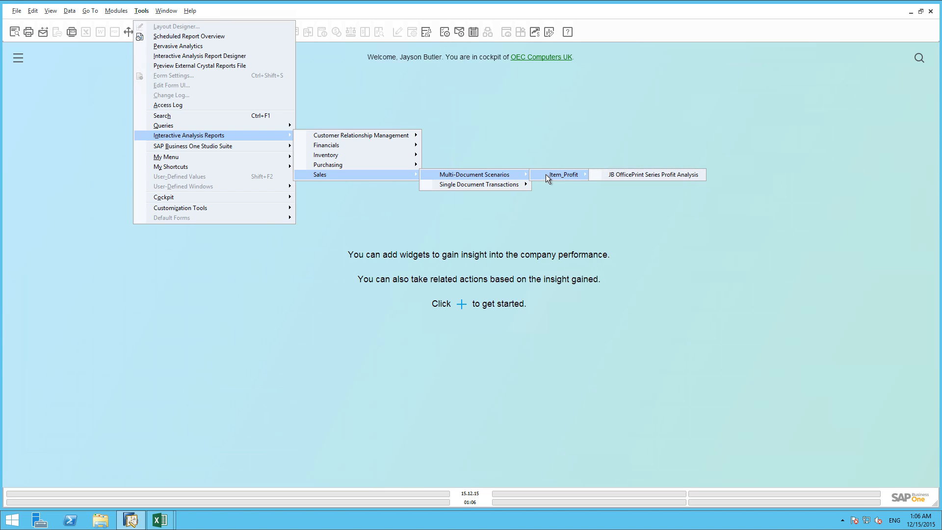
click(599, 173)
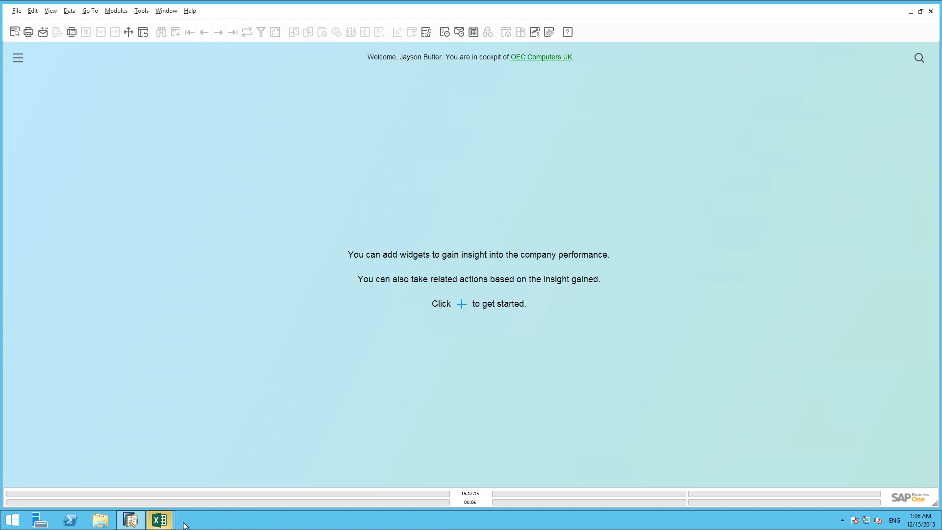
mouse_move(160, 519)
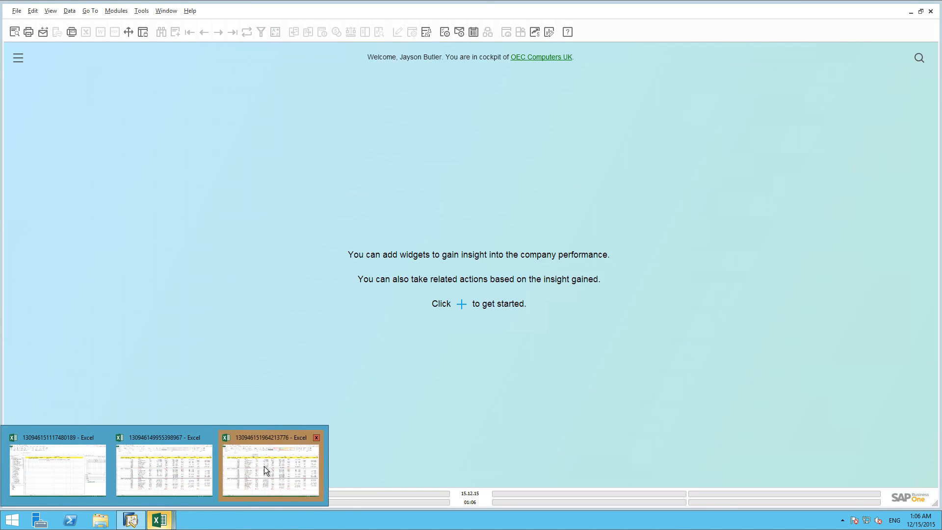
click(264, 466)
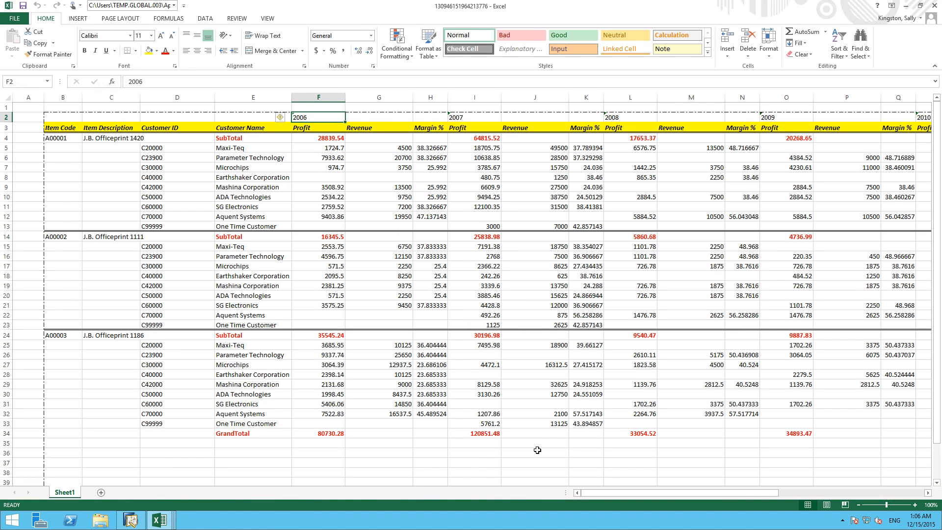